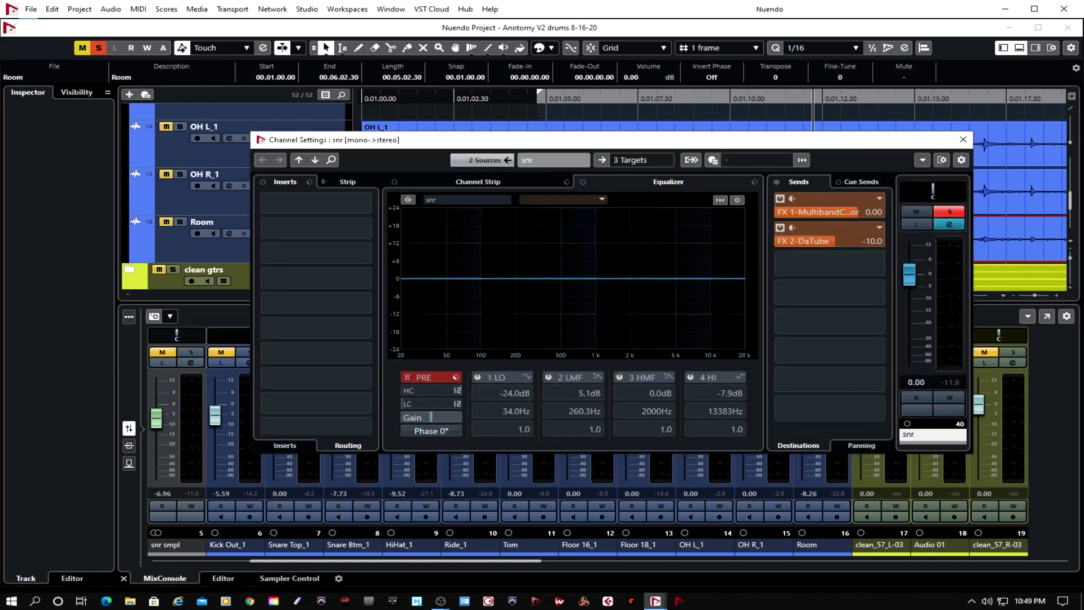
Step: Equalize the snr channel with about -23.2 dB at 26.6 Hz, +6.5 dB at 161 Hz and -13 dB at 8073 Hz
drag(819, 337, 843, 321)
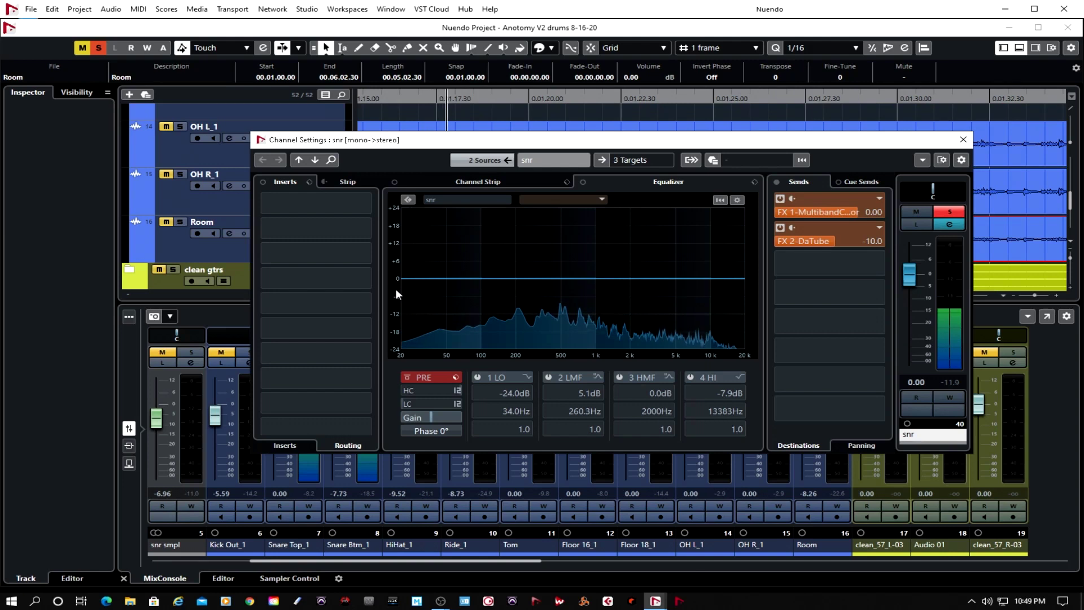
drag(408, 277, 415, 346)
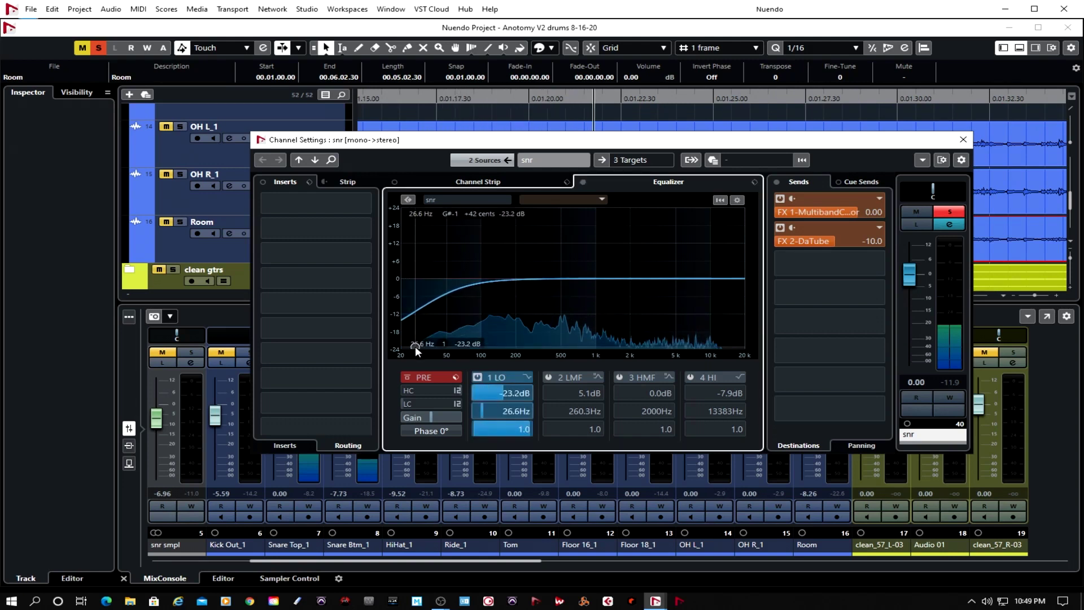
drag(521, 267, 505, 259)
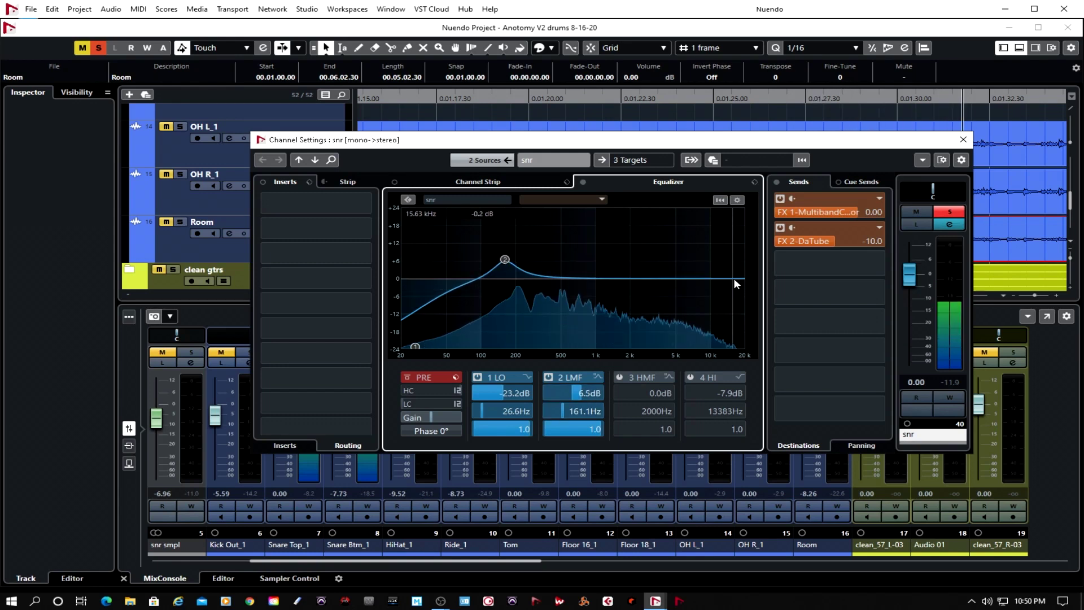
drag(736, 279, 700, 316)
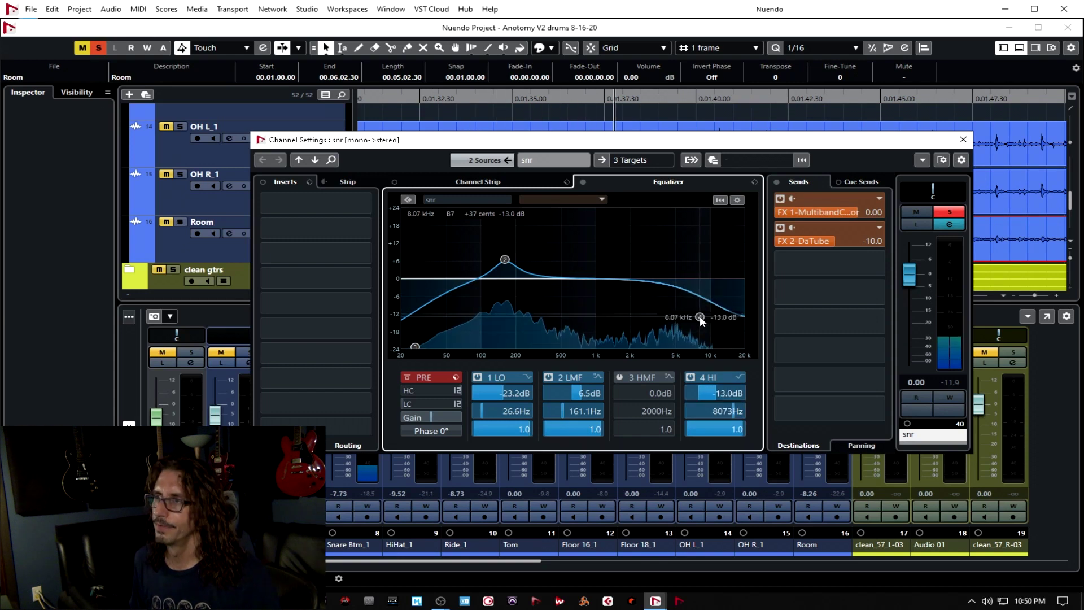
Step: Insert the UAD Teletronix LA-2A Legacy in the snr channel's first slot and raise its peak reduction strongly
click(321, 204)
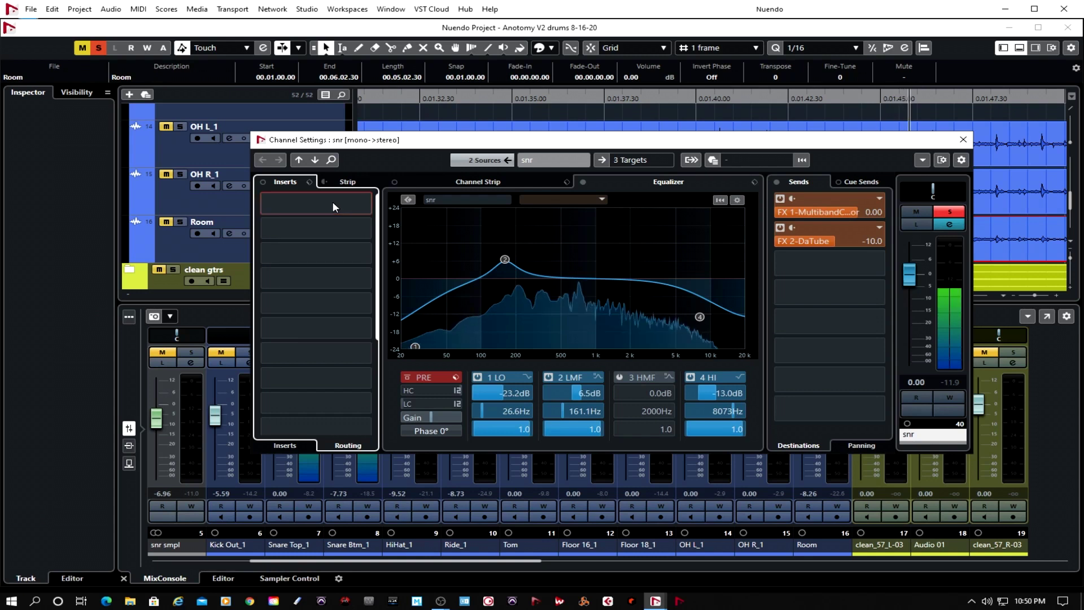
click(286, 203)
text(tel)
key(Escape)
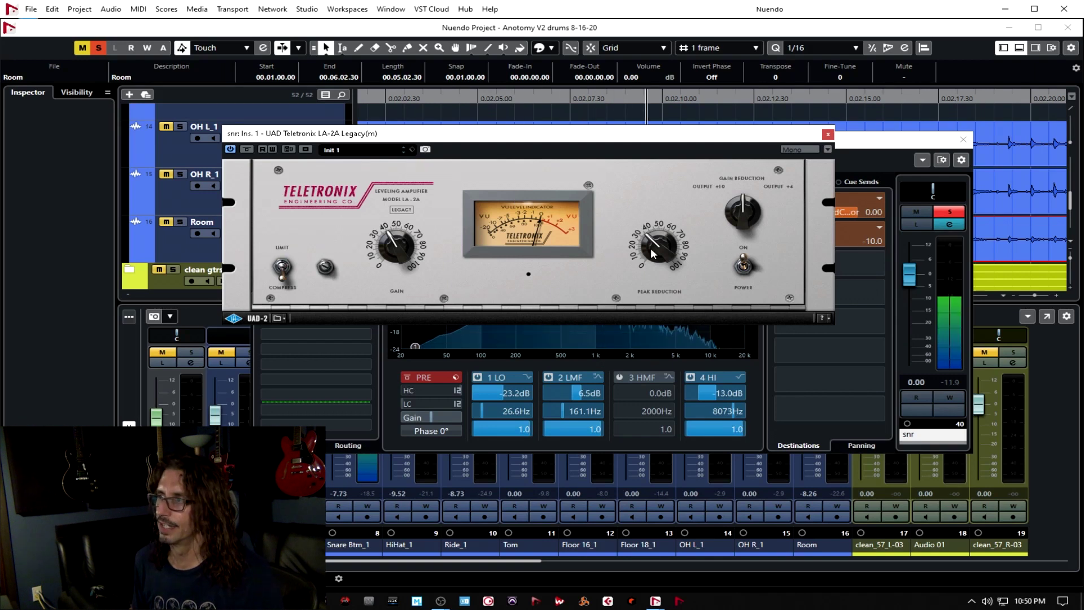
drag(654, 251, 653, 147)
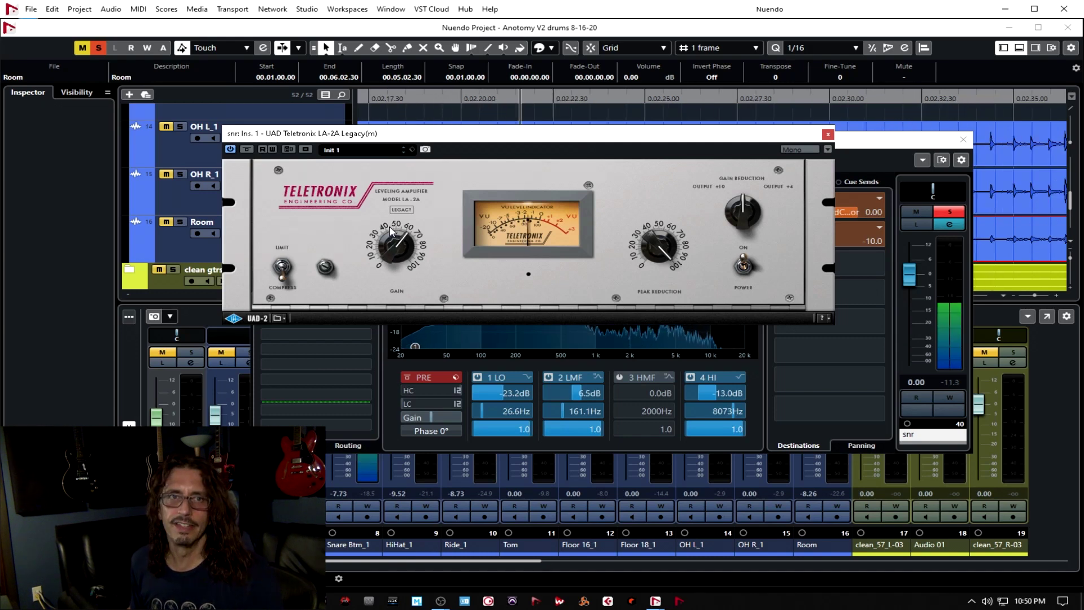
Step: Add the Gate plug-in to the snr channel's second insert slot, after the LA-2A
drag(568, 133, 695, 120)
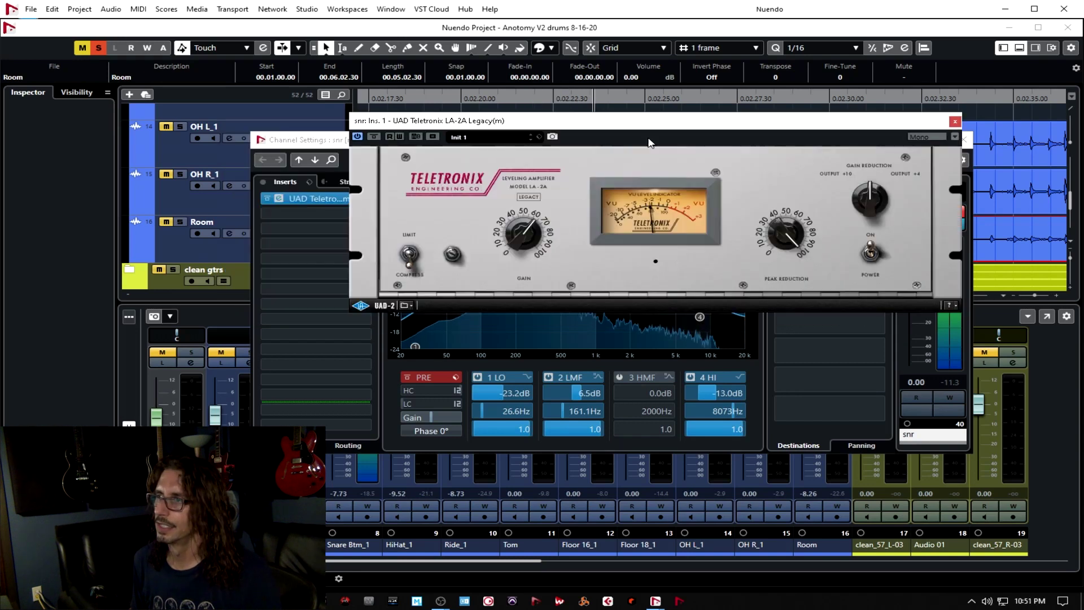
click(295, 218)
text(ga)
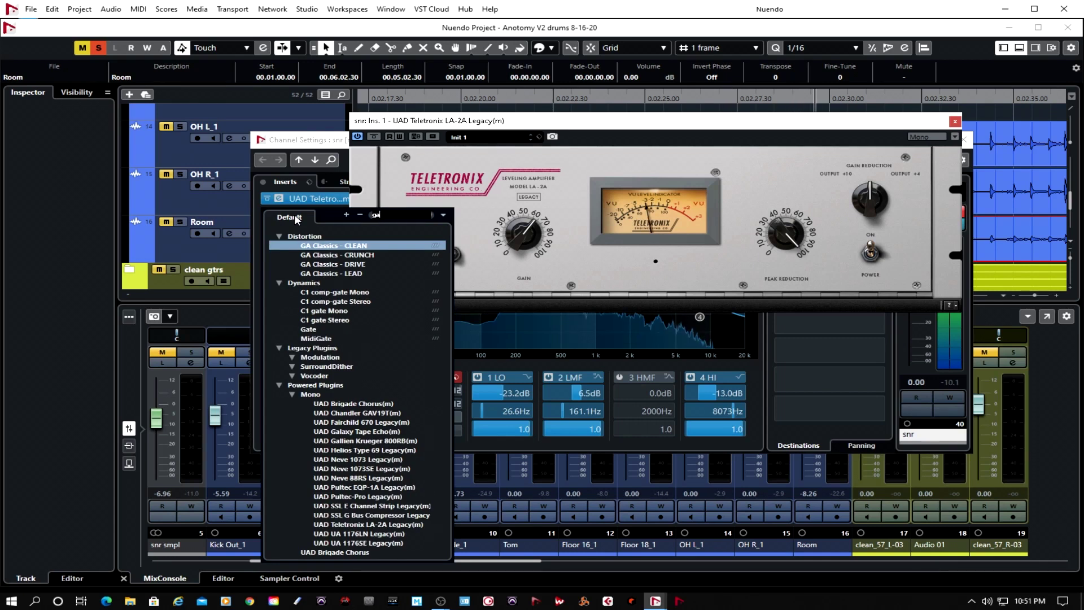
text(t)
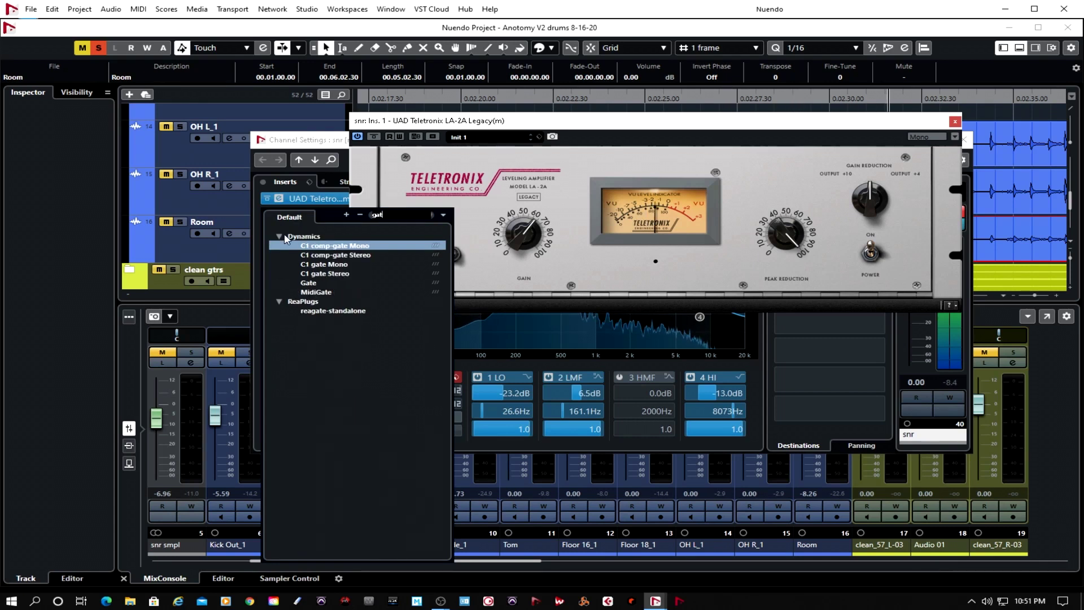
click(310, 284)
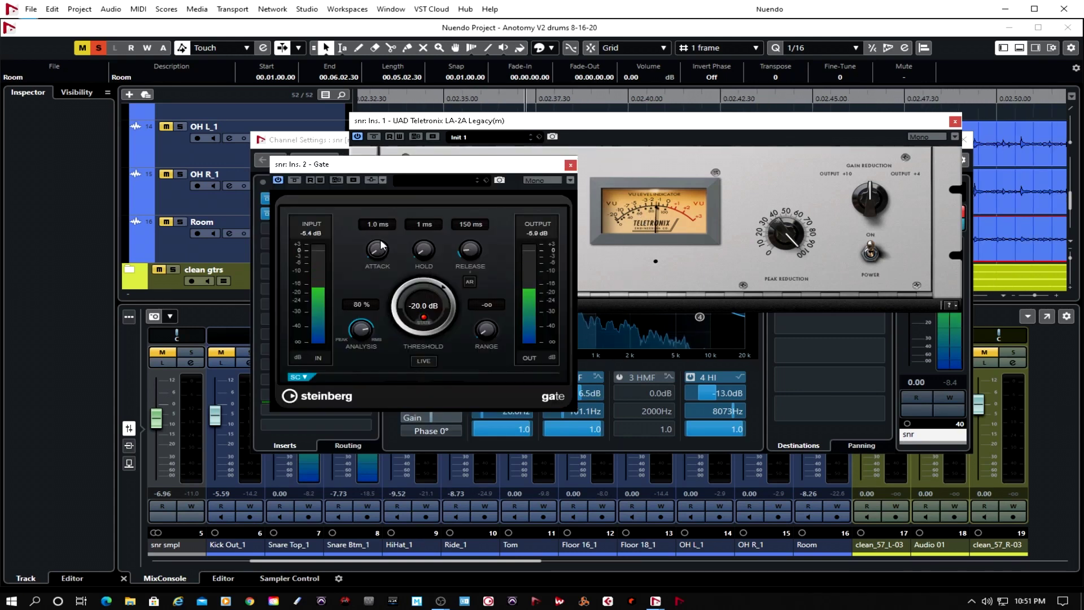
Step: Set the gate's attack to 0.1 ms, hold to 0 ms, release to 95 ms and threshold to about -22.7 dB
drag(417, 249, 417, 259)
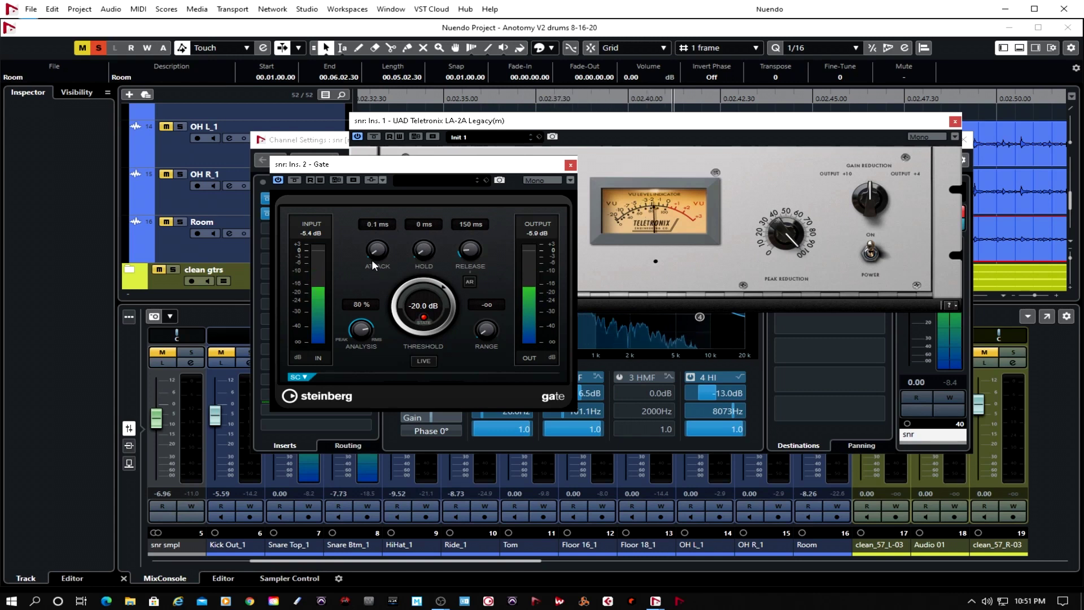
drag(373, 261, 371, 256)
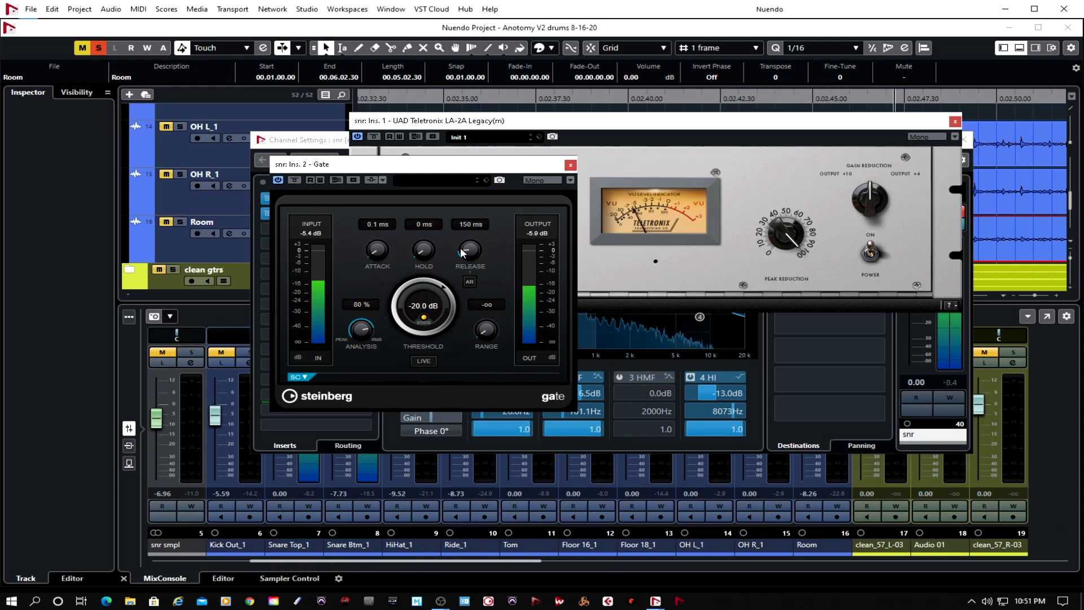
click(465, 225)
text(35)
key(Return)
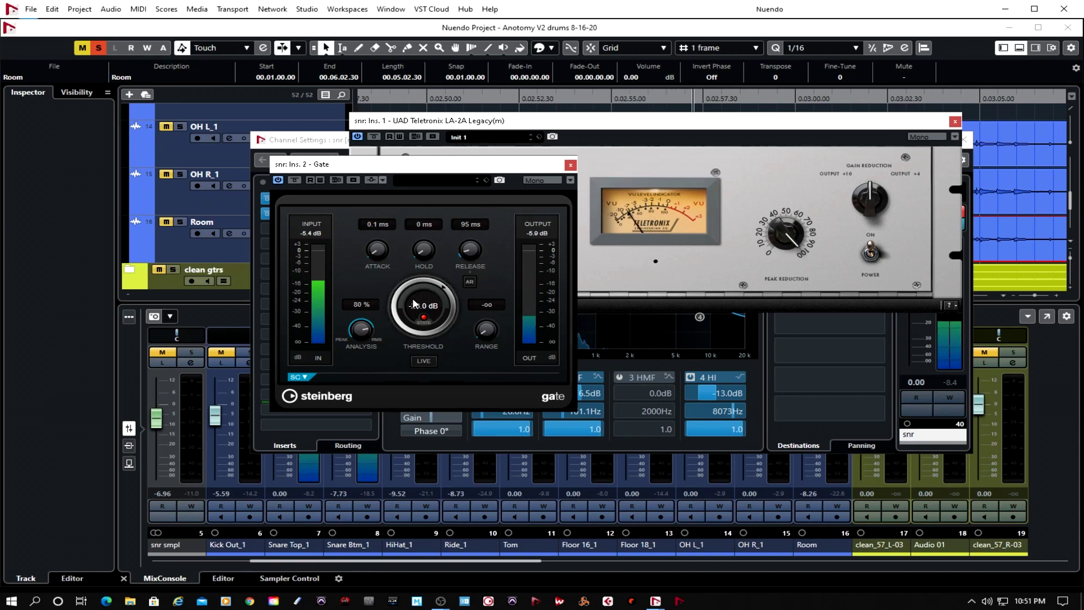
scroll(405, 302, down, 4)
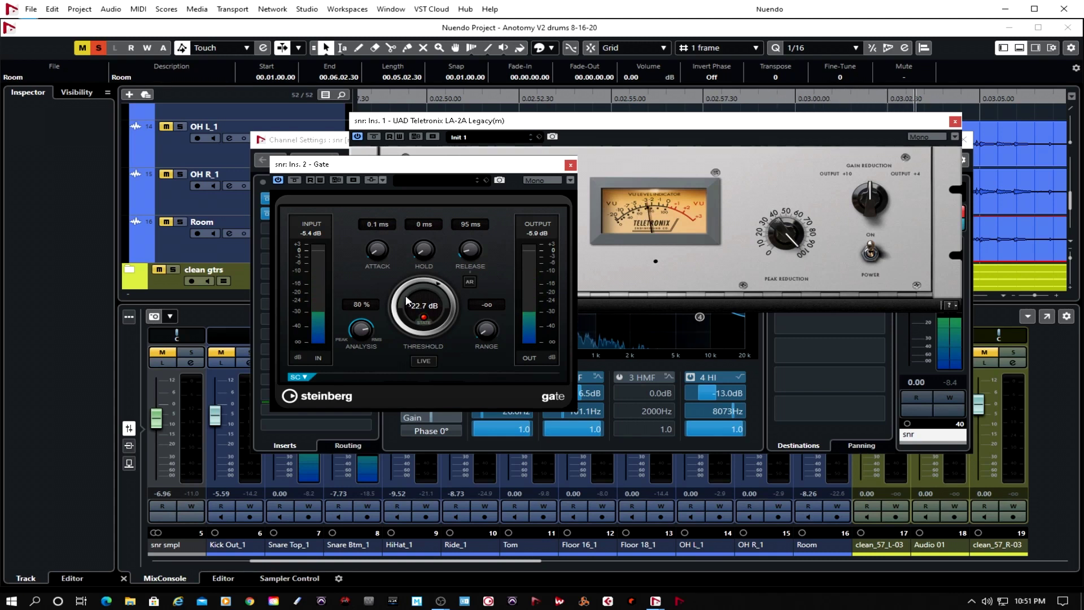
click(570, 164)
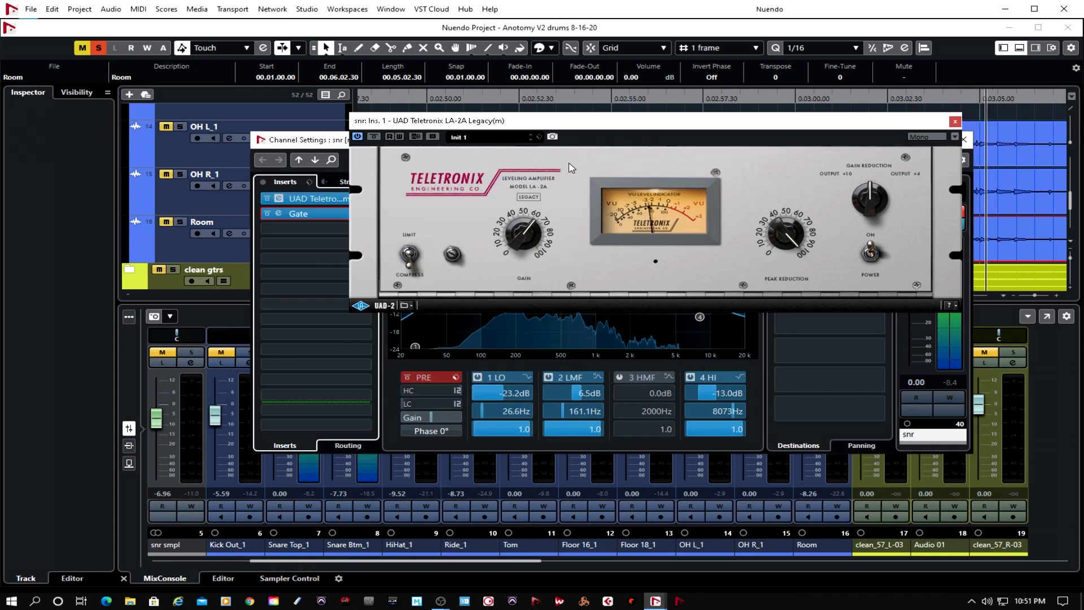
Step: Close the LA-2A window and turn off the snr channel's solo
click(954, 121)
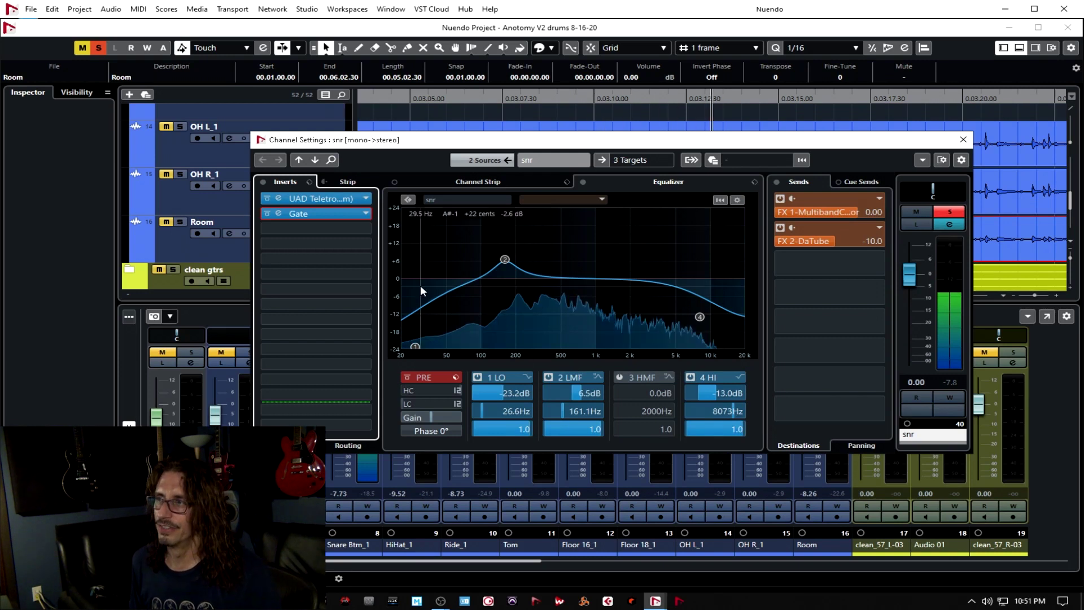
click(948, 214)
click(949, 215)
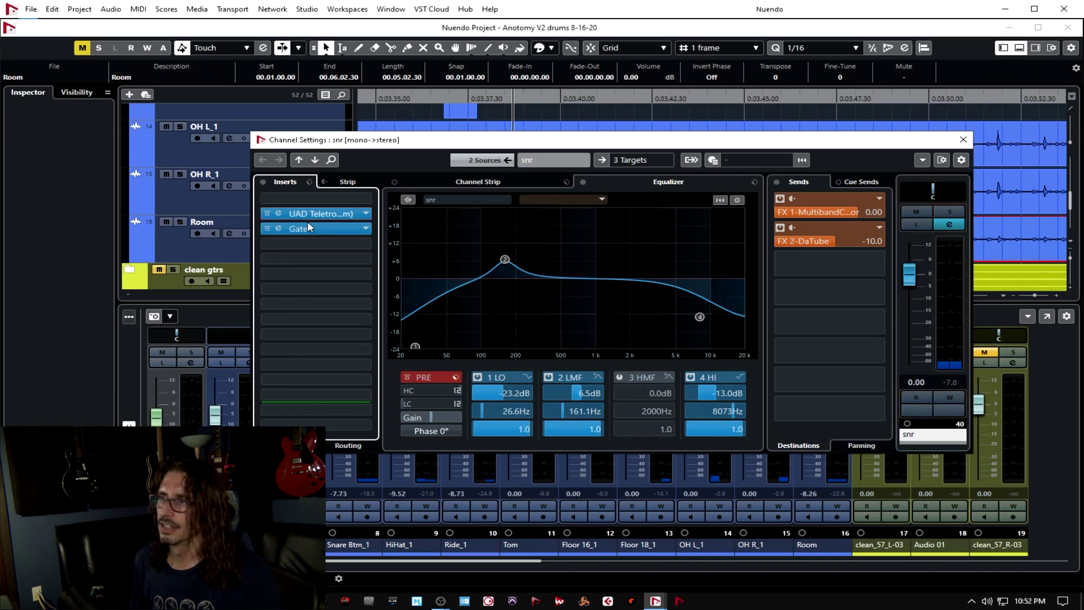
Step: Insert a MultibandCompressor in the snr channel's first slot and load the RH snare preset
click(307, 199)
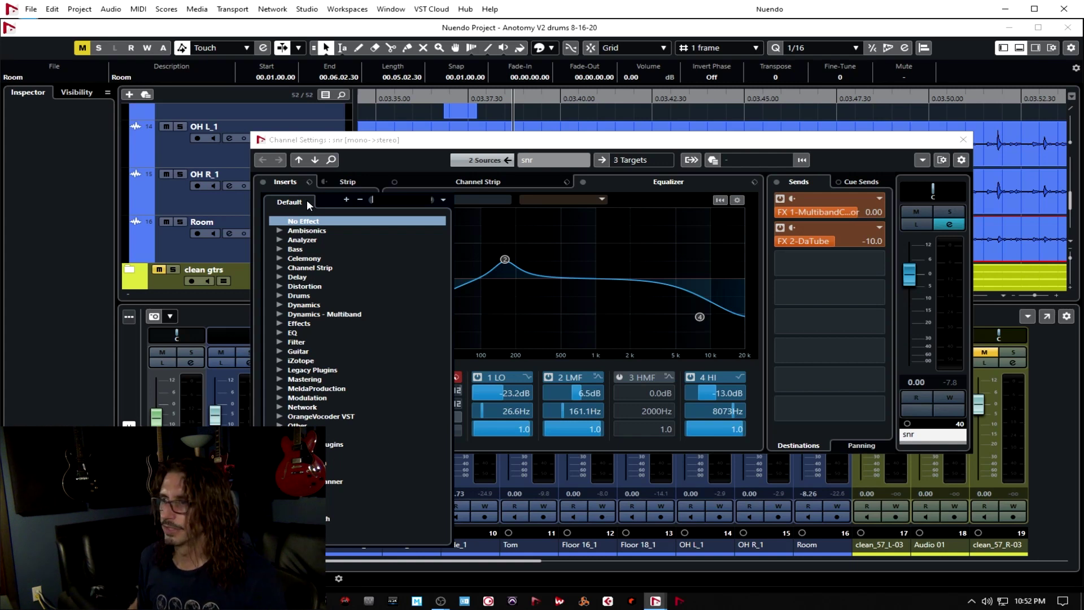
text(muti)
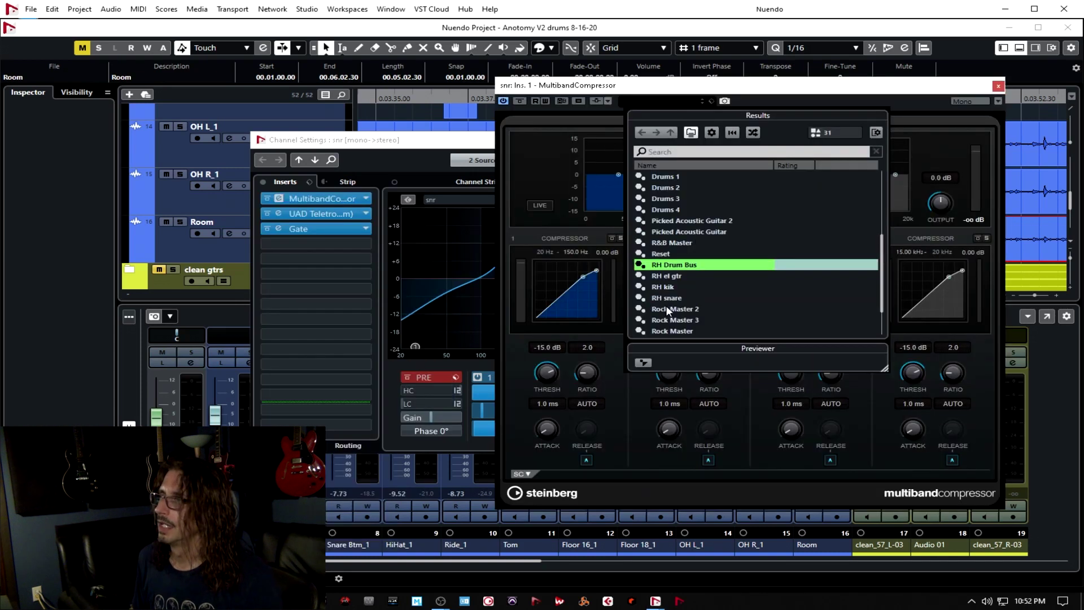
click(666, 299)
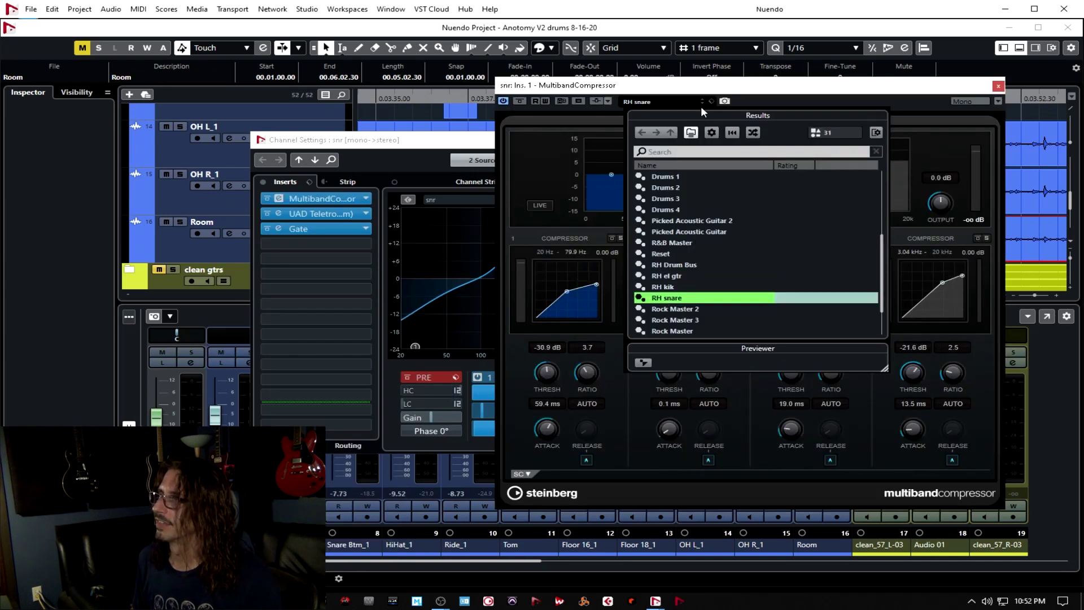
click(745, 93)
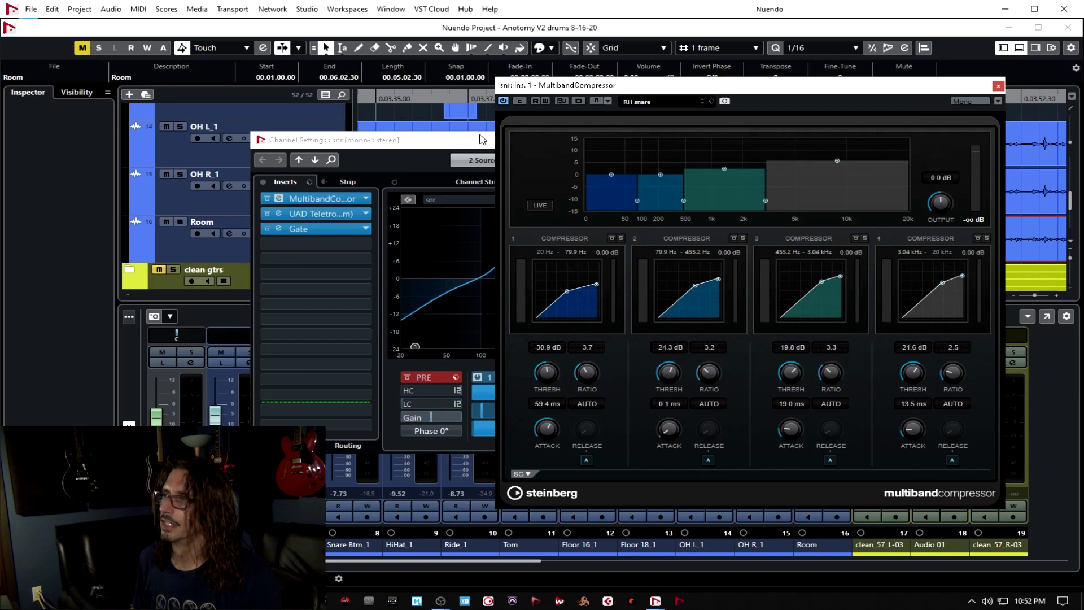
Step: Start playback, clear the channel settings window out of the way and solo the snr channel
key(space)
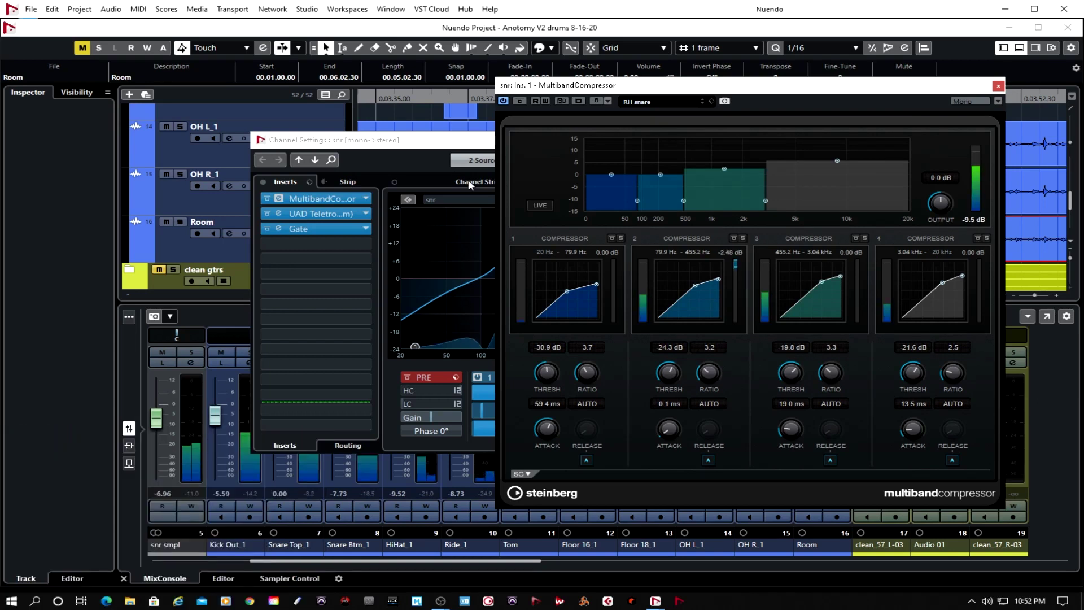
click(404, 144)
drag(404, 141, 1083, 88)
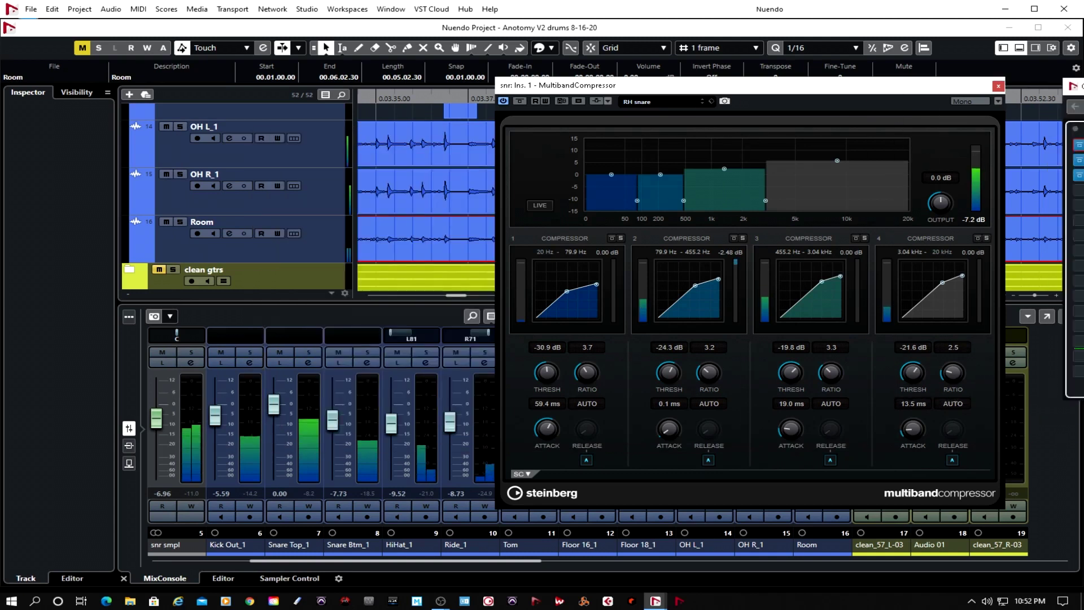
key(s)
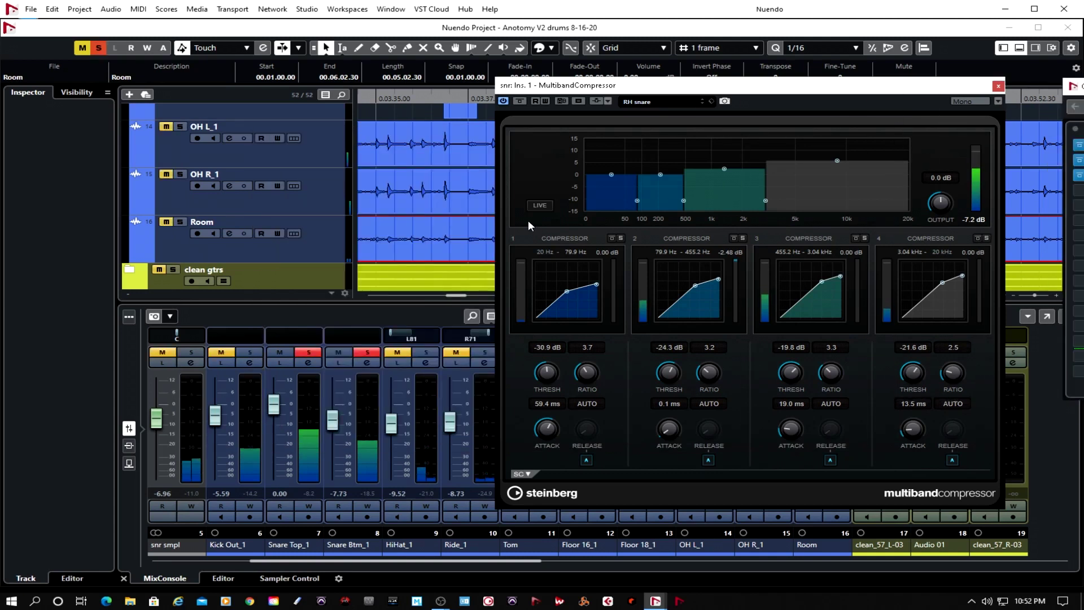
Step: Raise the highest band's gain in the multiband compressor to about 8 dB and close the plug-in
mouse_move(836, 158)
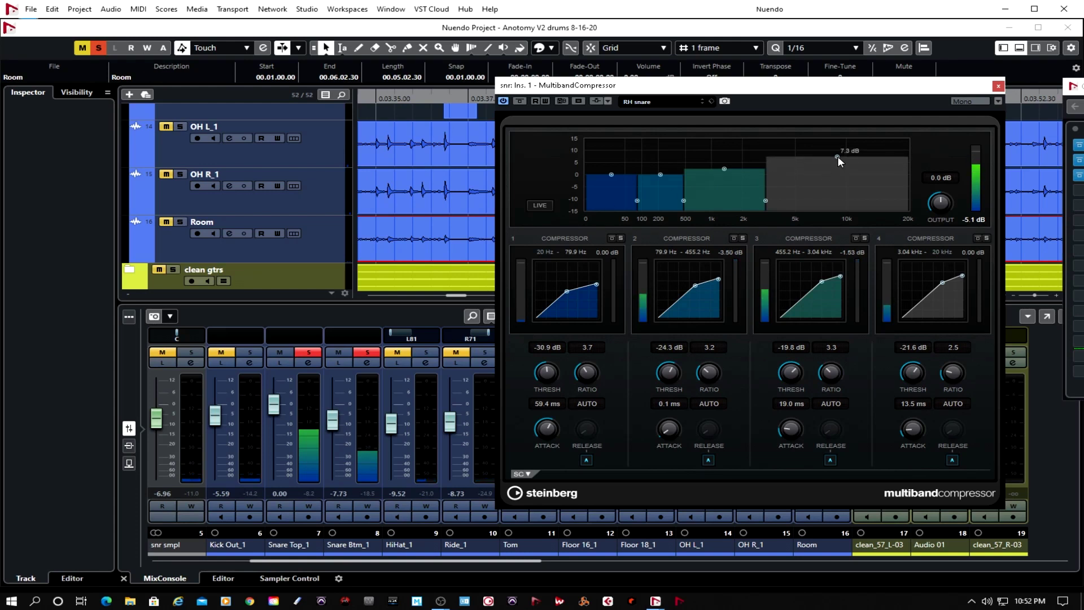
drag(838, 155, 838, 154)
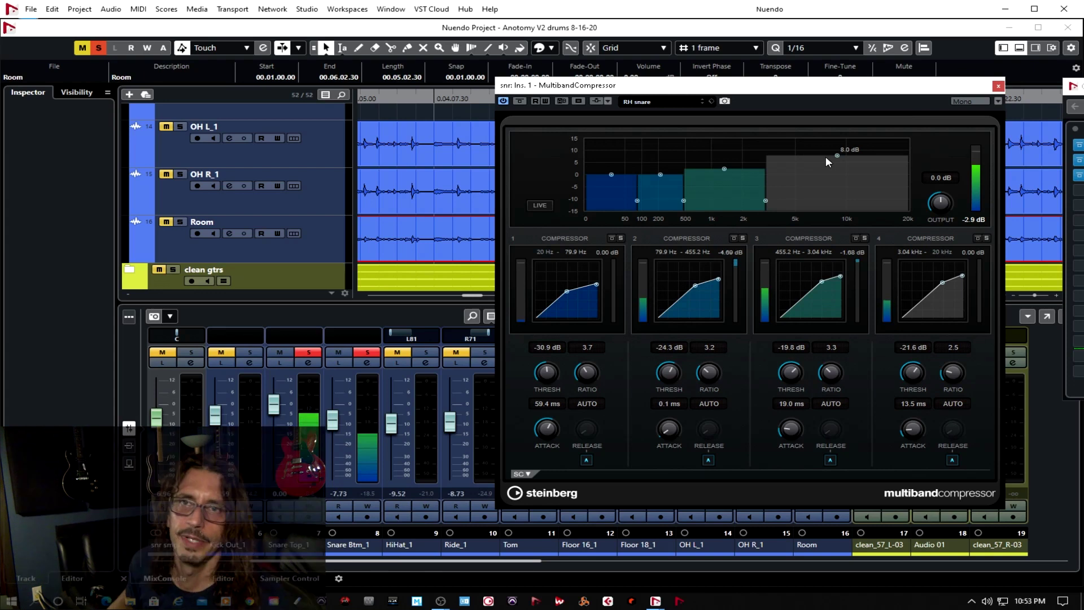
click(998, 86)
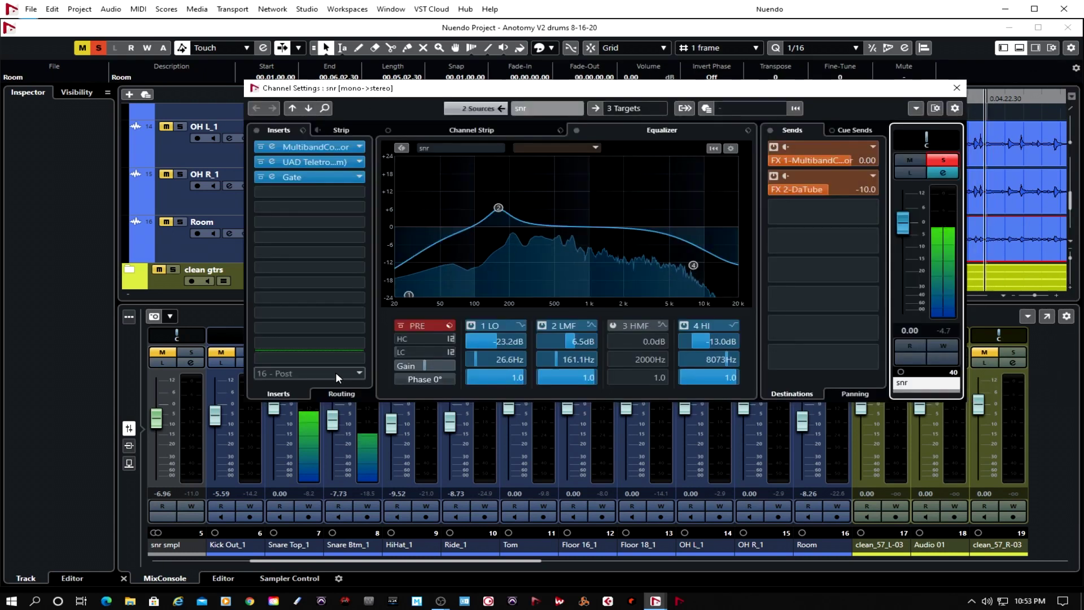
Step: Insert the L1 limiter Mono in the snr channel's post-fader slot 16 and close the channel settings
click(336, 371)
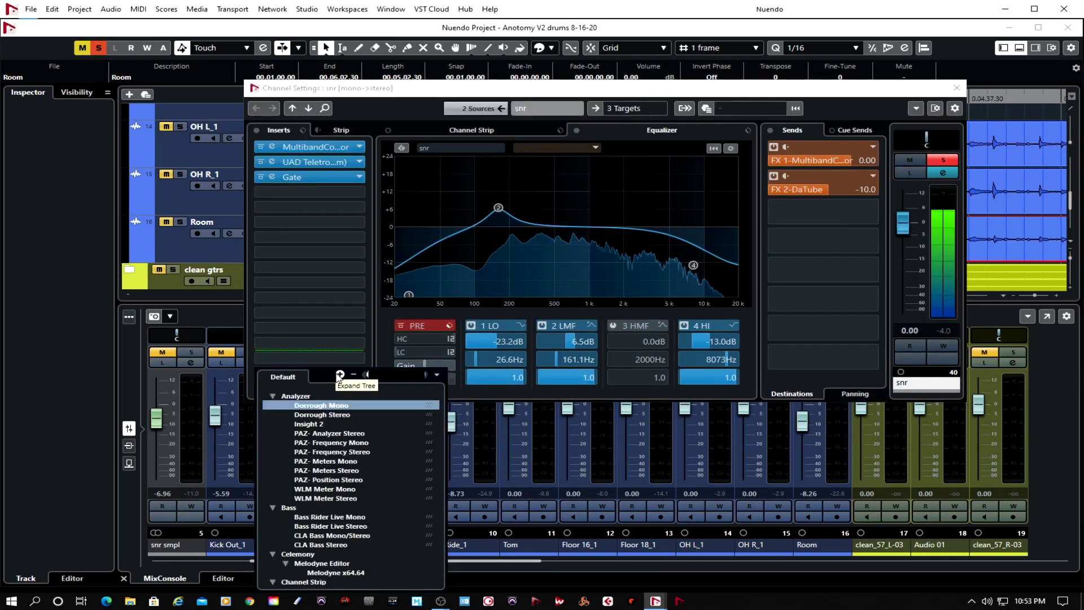
text(l1)
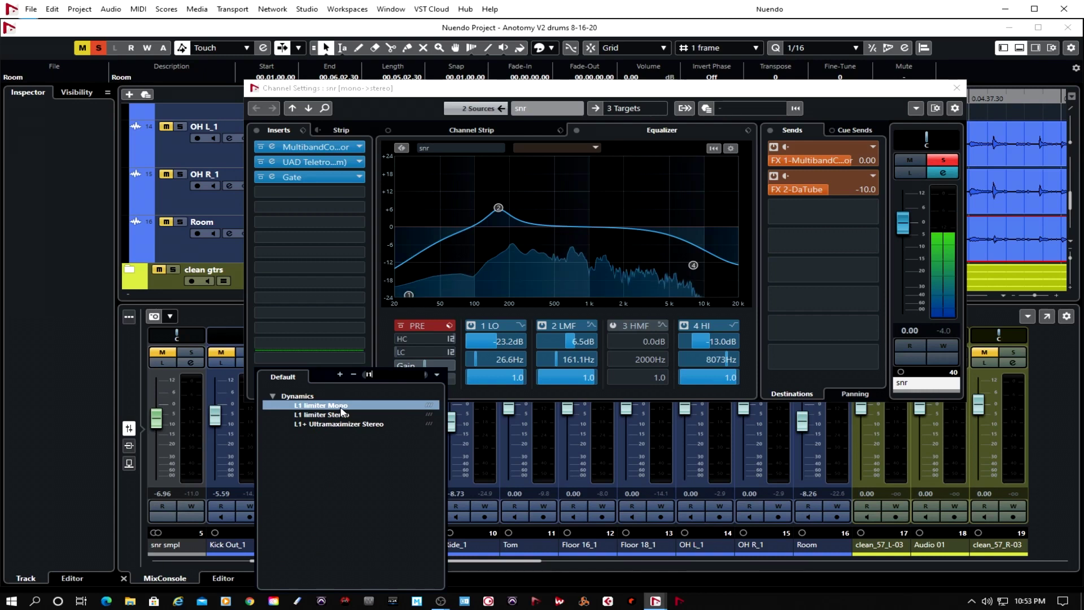
click(341, 407)
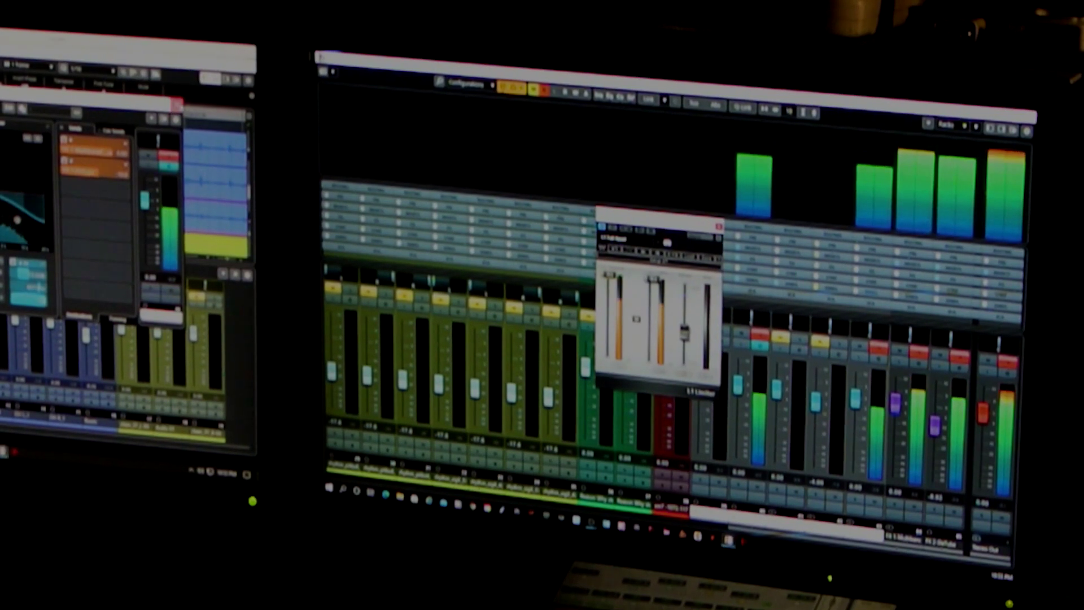
click(178, 105)
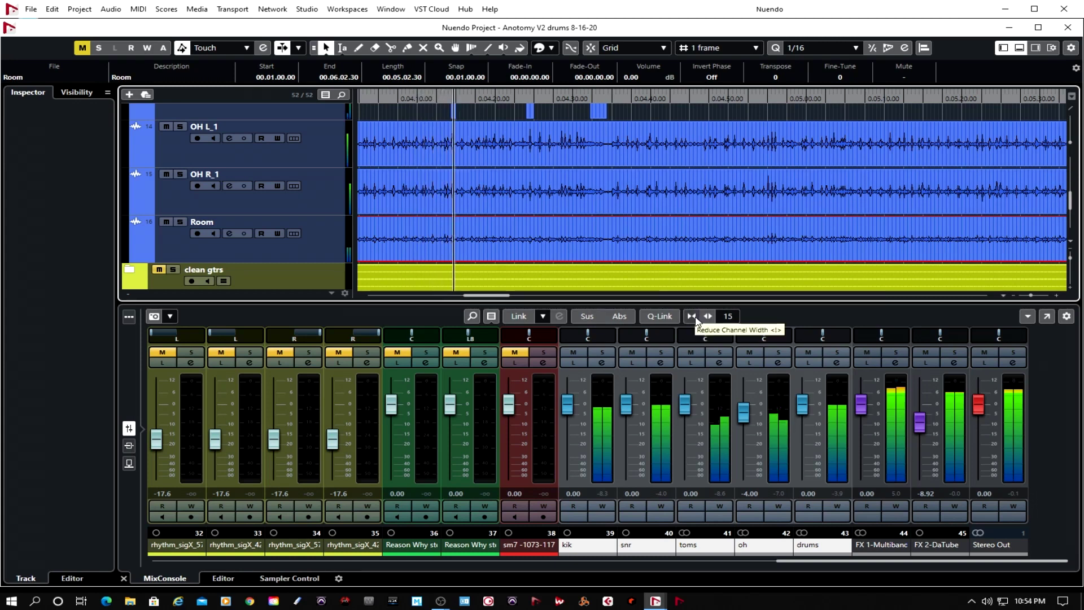
Step: Solo the kik channel in its channel settings and cut its low EQ band to about -12.2 dB at 21.3 Hz
click(601, 363)
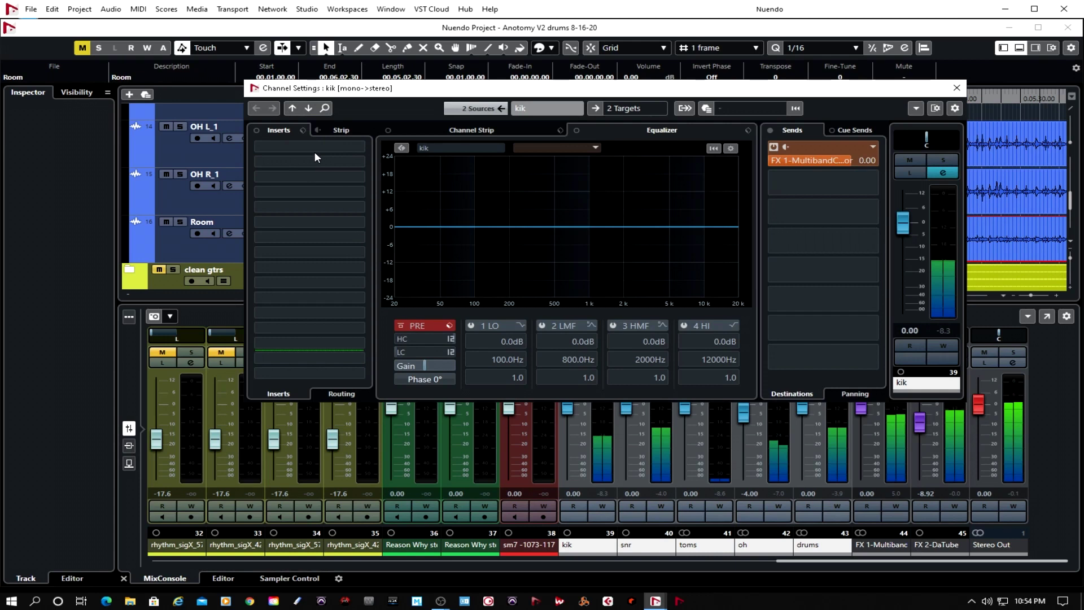
click(941, 160)
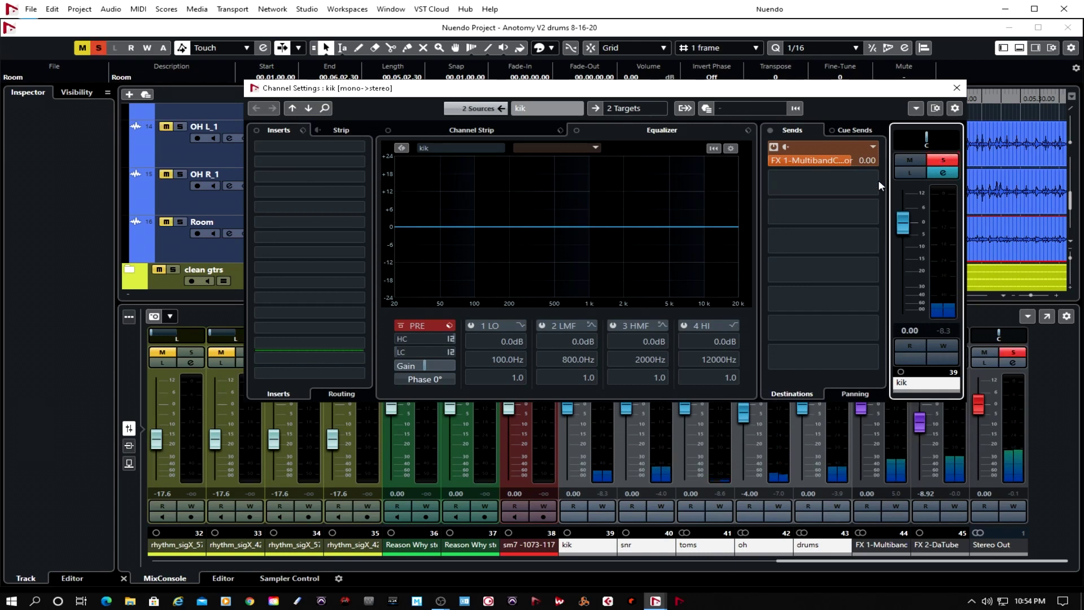
click(397, 235)
drag(397, 234, 397, 262)
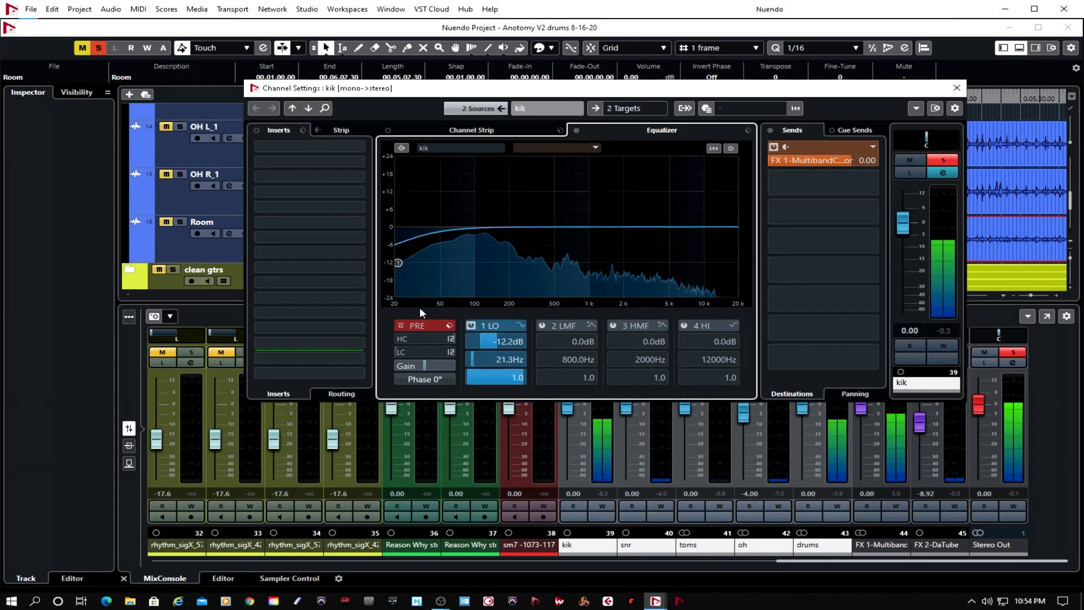
Step: Change the kik low EQ band's filter type and set it to about -10.4 dB at 20 Hz with a Q of 4.5
click(520, 327)
click(556, 358)
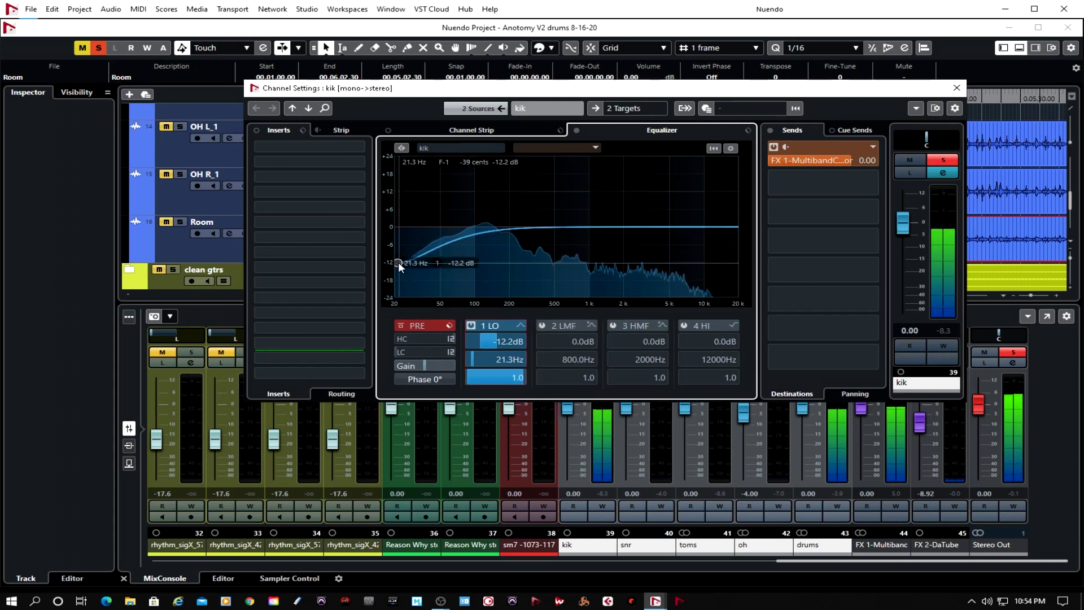
drag(397, 256, 388, 259)
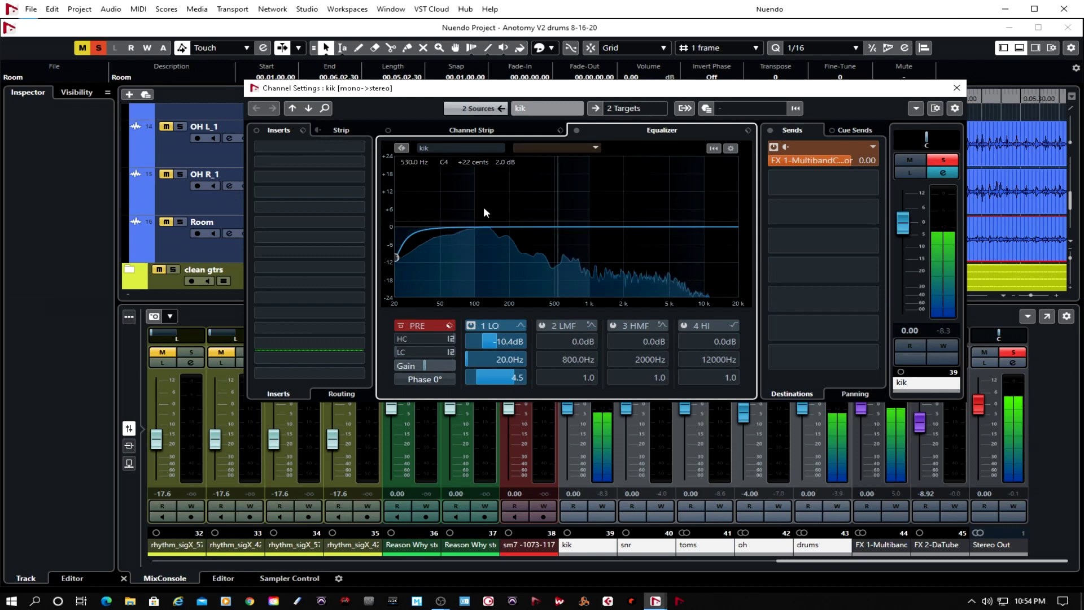
Step: Insert the MultibandCompressor in the kik channel's first insert slot
click(307, 146)
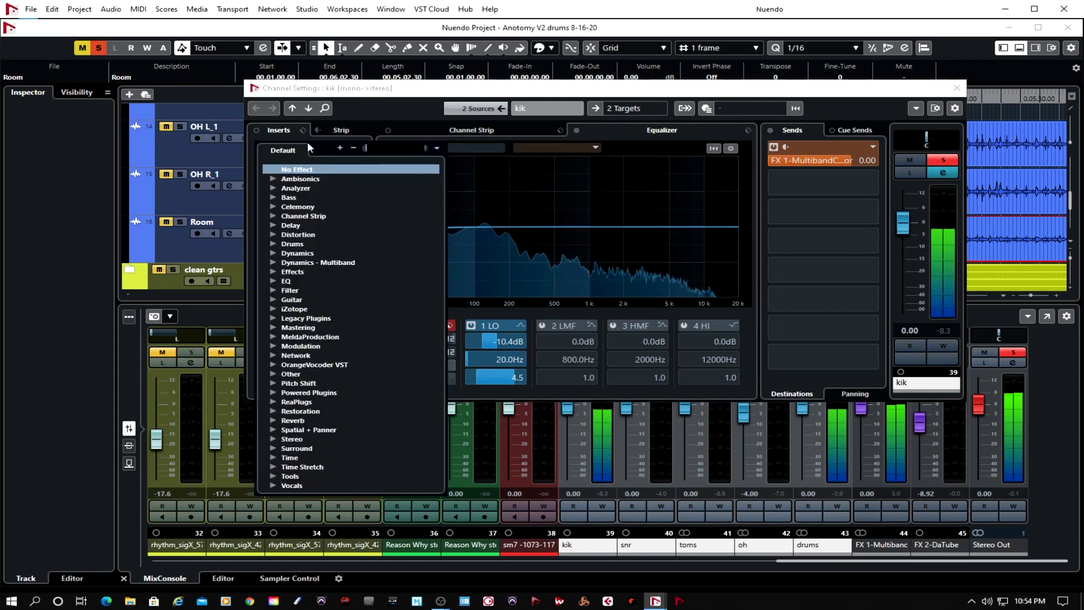
text(m)
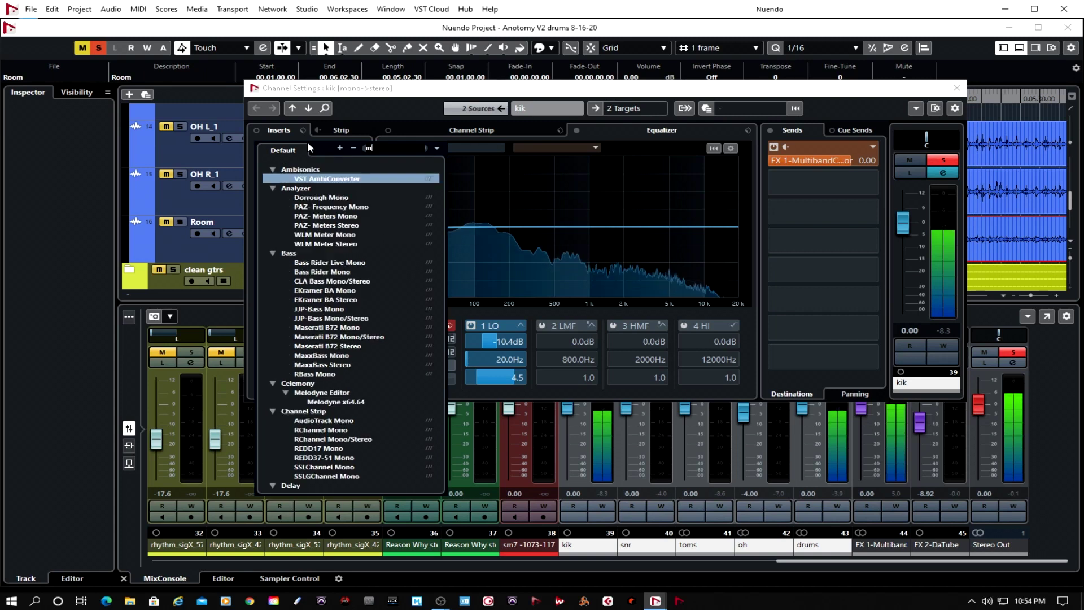
text(ult)
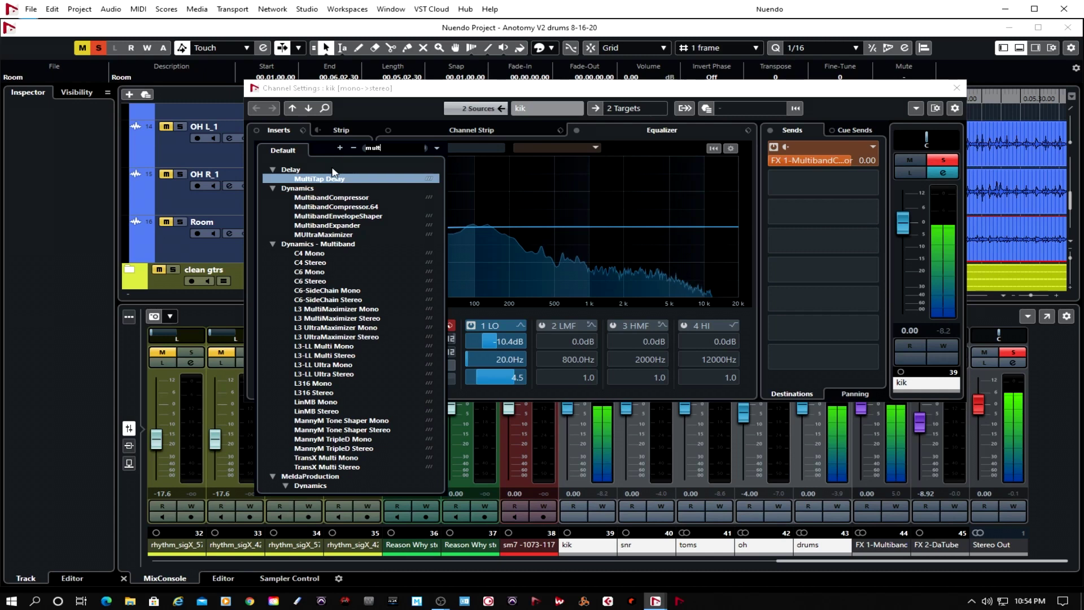
click(336, 197)
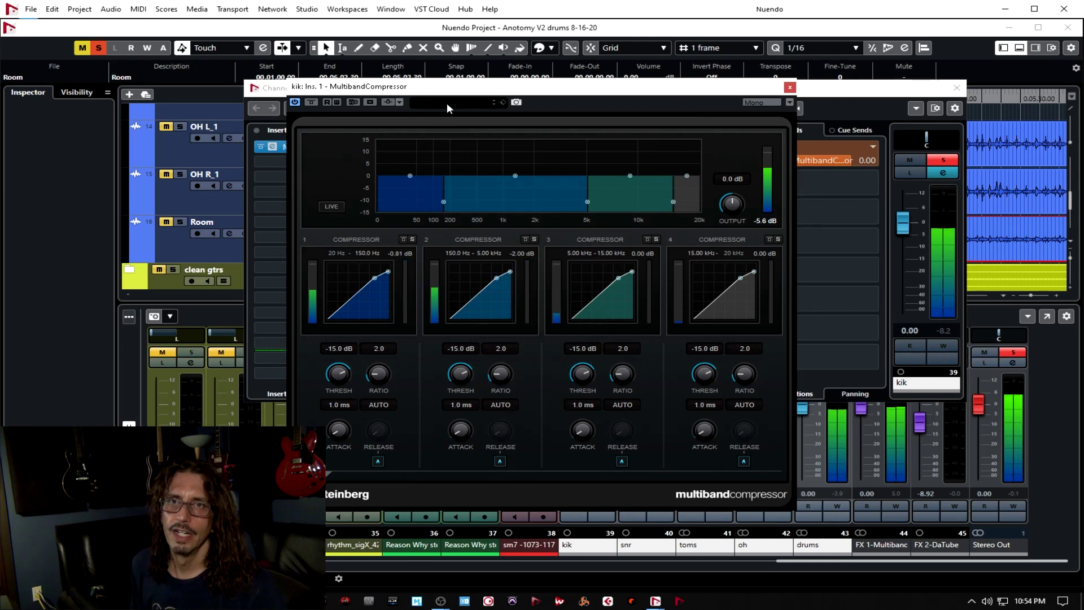
Step: Load the RH kik preset in the kik channel's multiband compressor and close the plug-in
drag(424, 87, 390, 83)
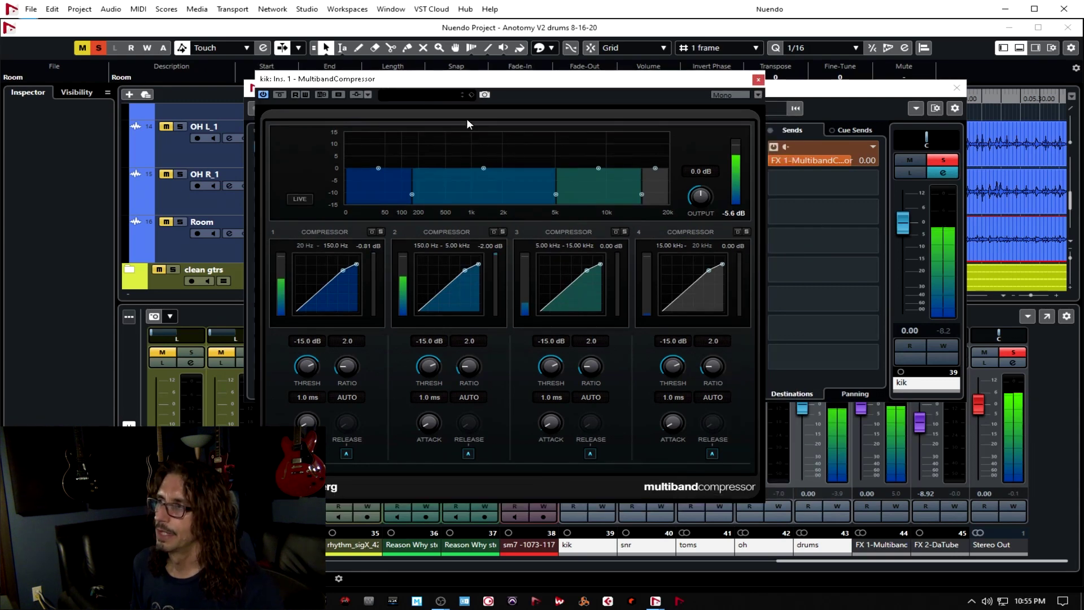
click(426, 95)
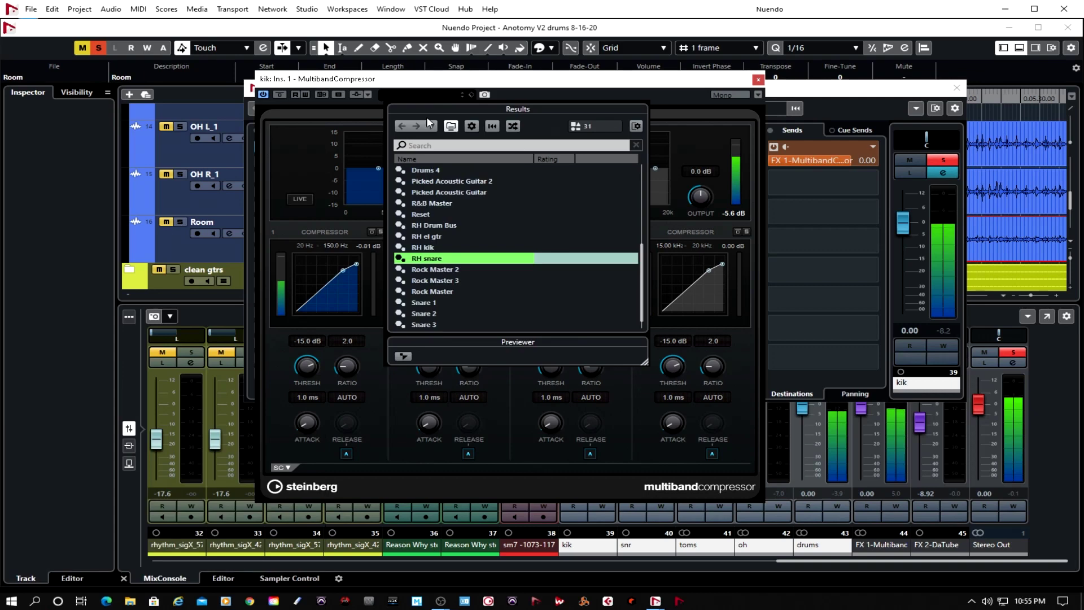
click(442, 249)
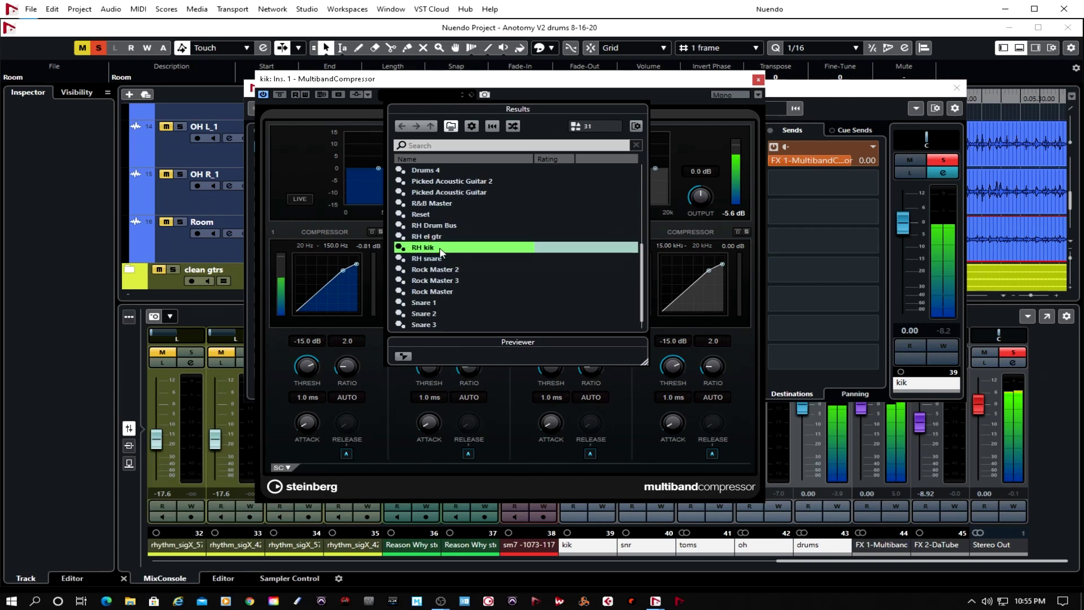
double_click(443, 249)
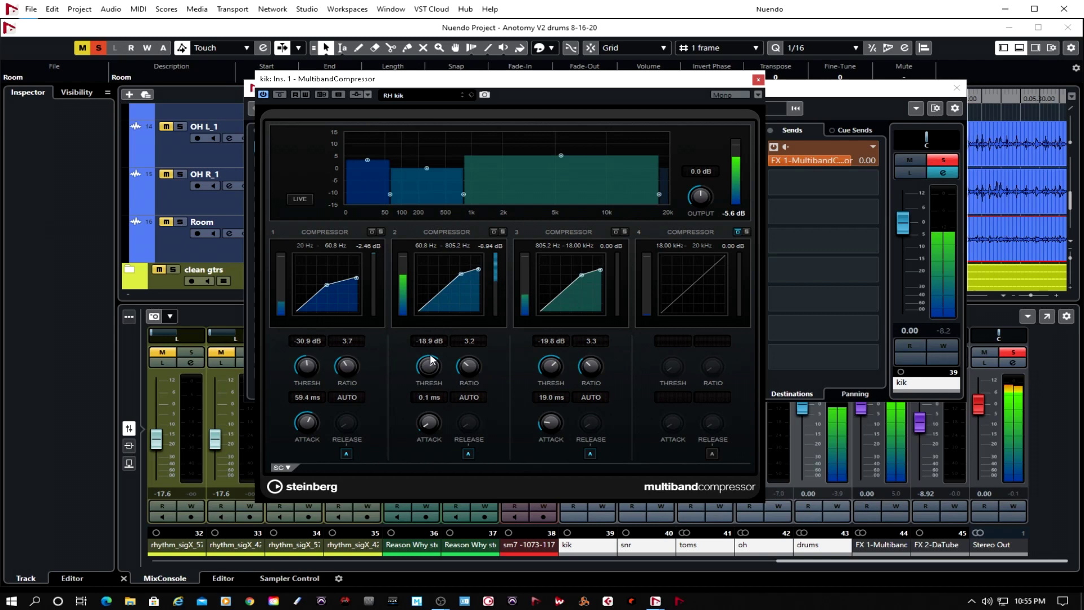
click(758, 79)
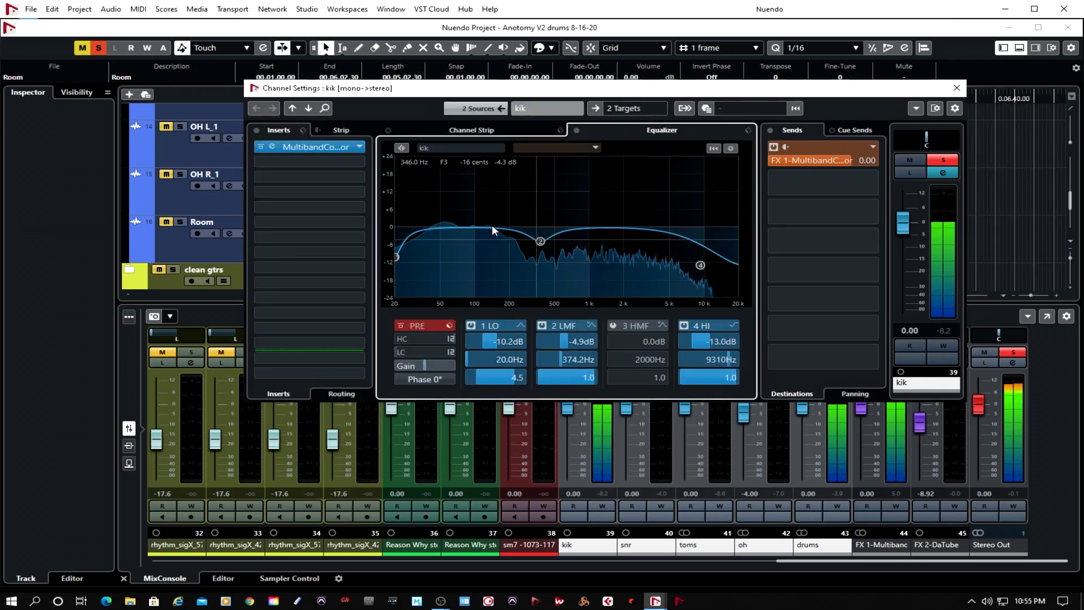
Step: Adjust the low end of the kik EQ curve and lower the kik fader to about -2.25 dB
drag(444, 223, 449, 214)
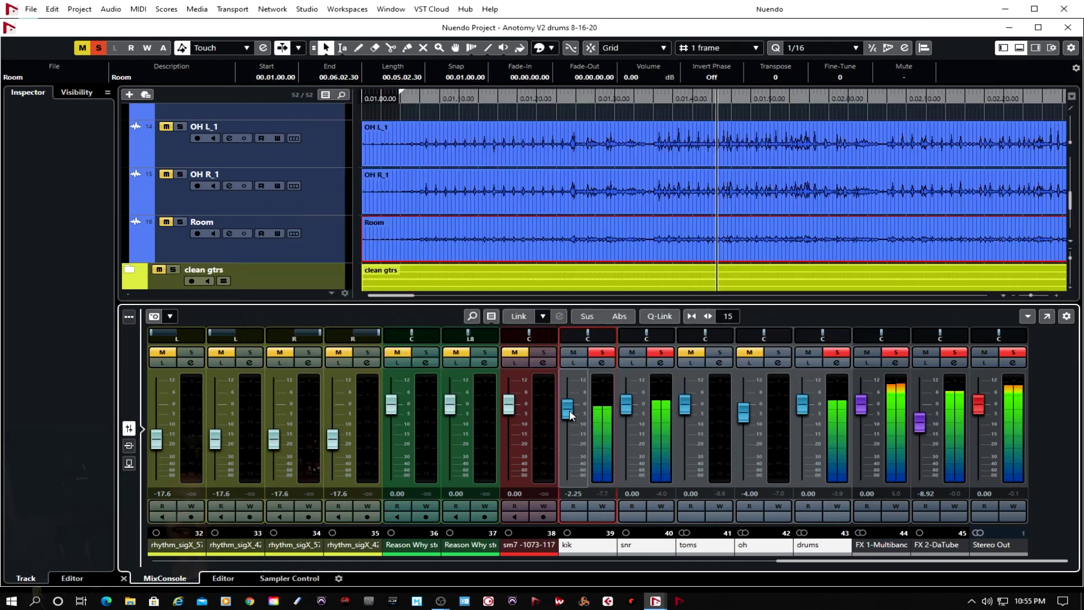
drag(567, 407, 568, 409)
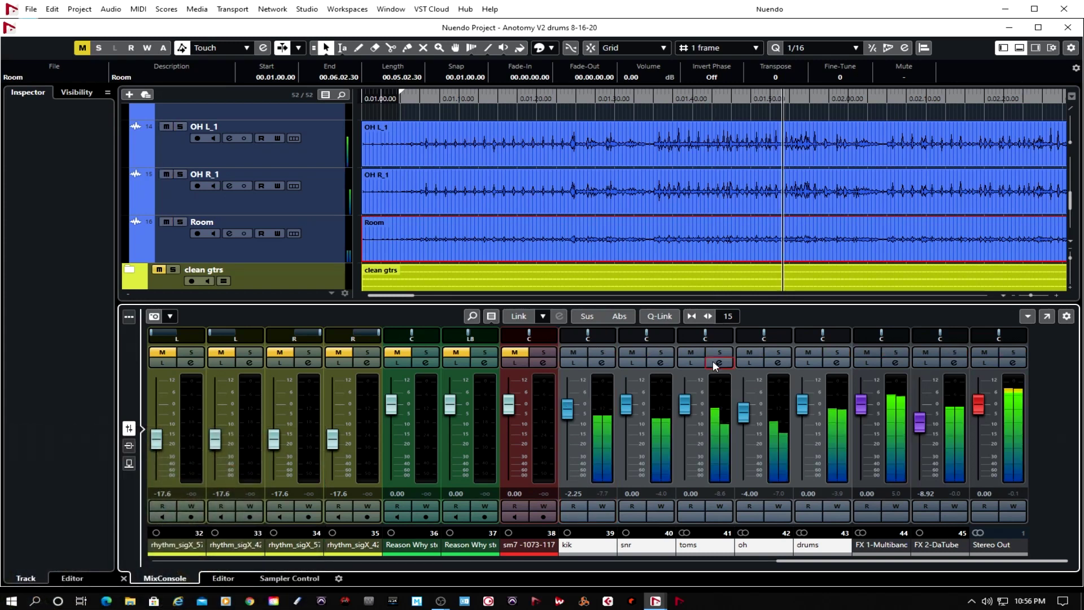
Step: In the toms channel settings, cut the low EQ band to about -9.2 dB at 20 Hz and solo the channel
click(713, 362)
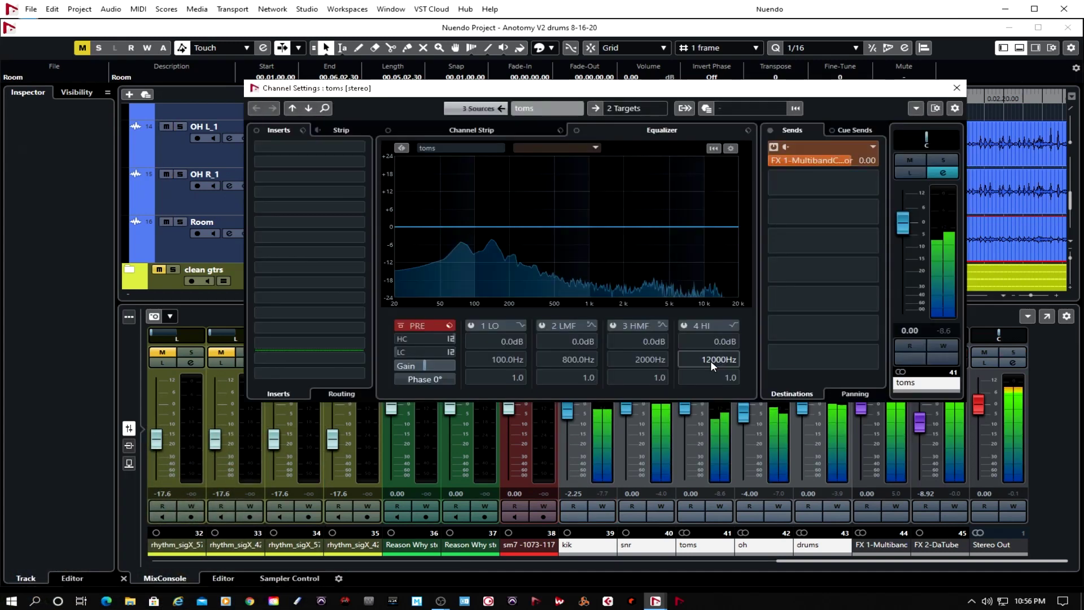
drag(394, 239, 392, 252)
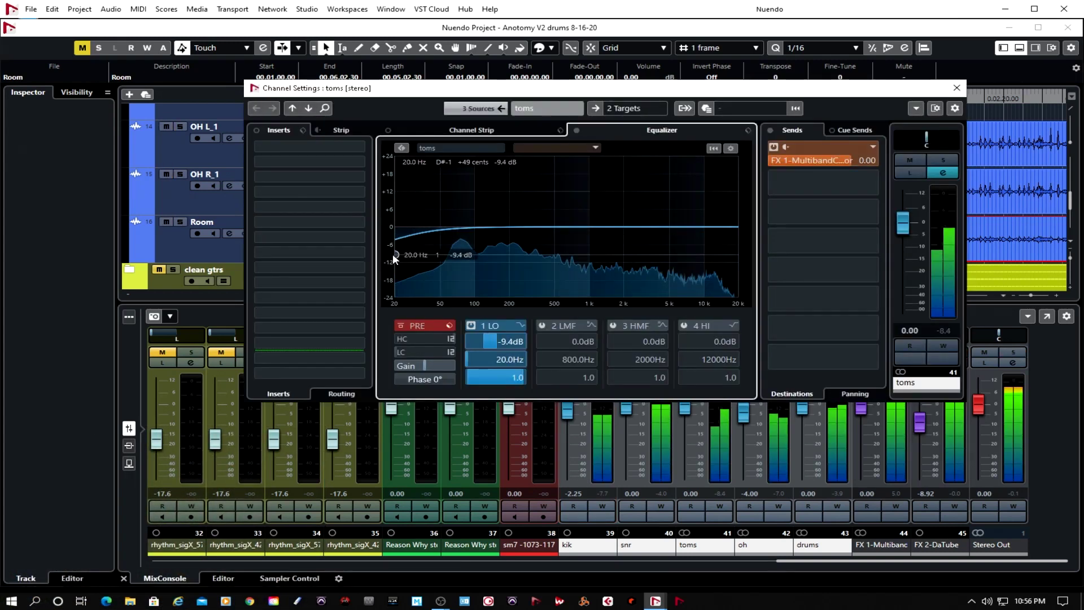
click(942, 160)
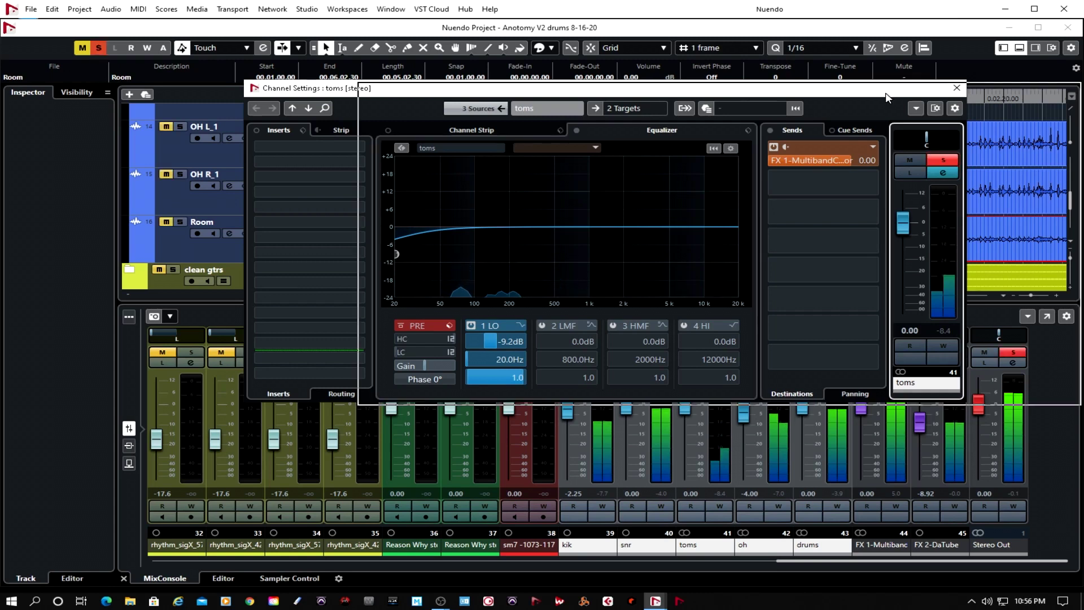
click(956, 89)
scroll(695, 170, up, 1)
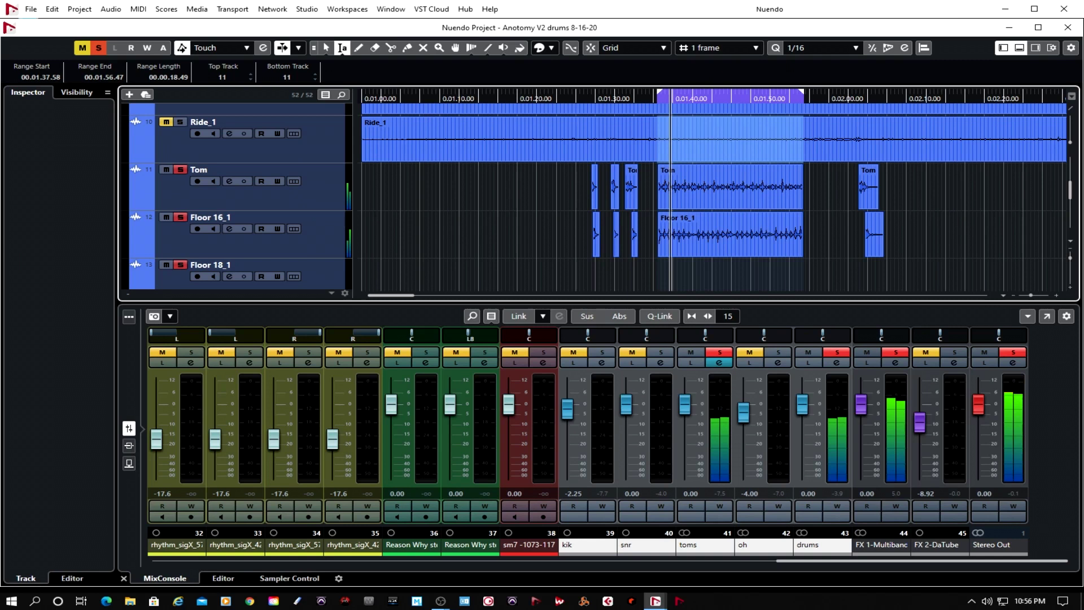
Step: Insert the stereo UAD UA 1176LN Legacy compressor in the toms channel's first insert slot
drag(1083, 164, 597, 122)
click(213, 180)
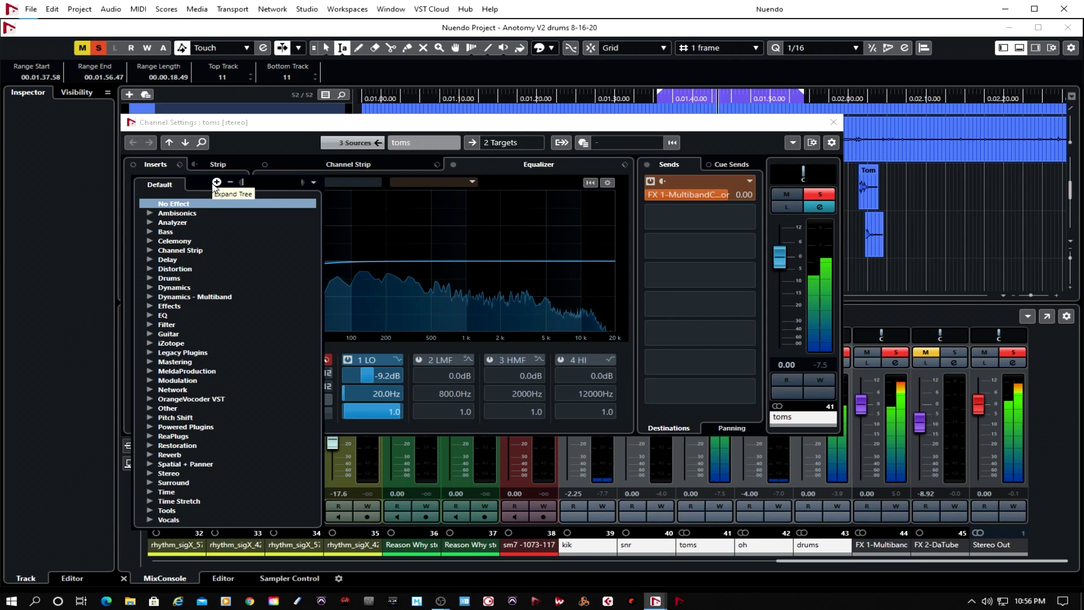
text(1176)
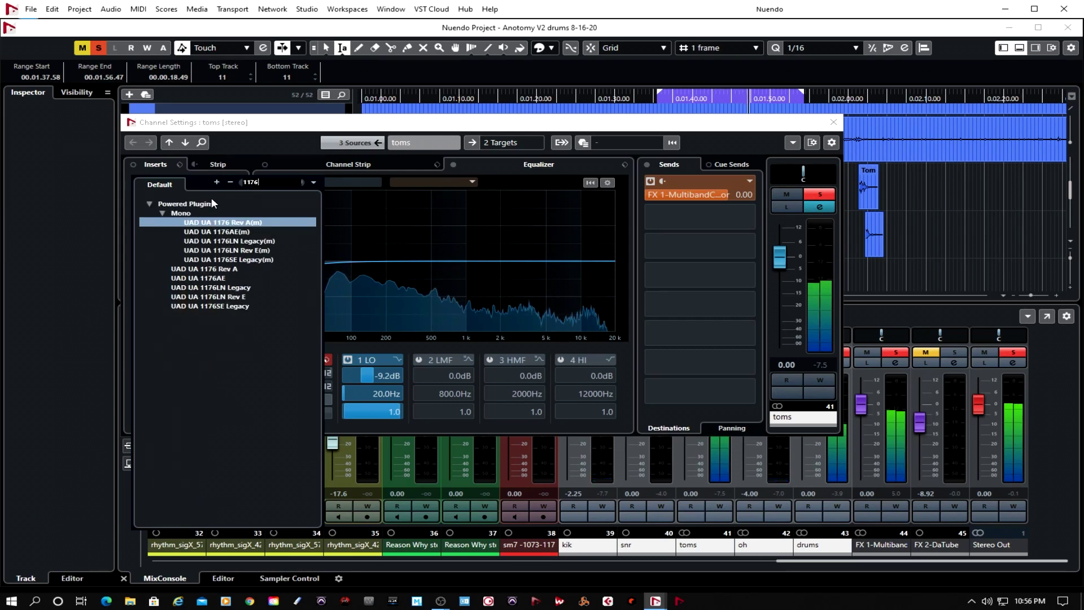
click(220, 287)
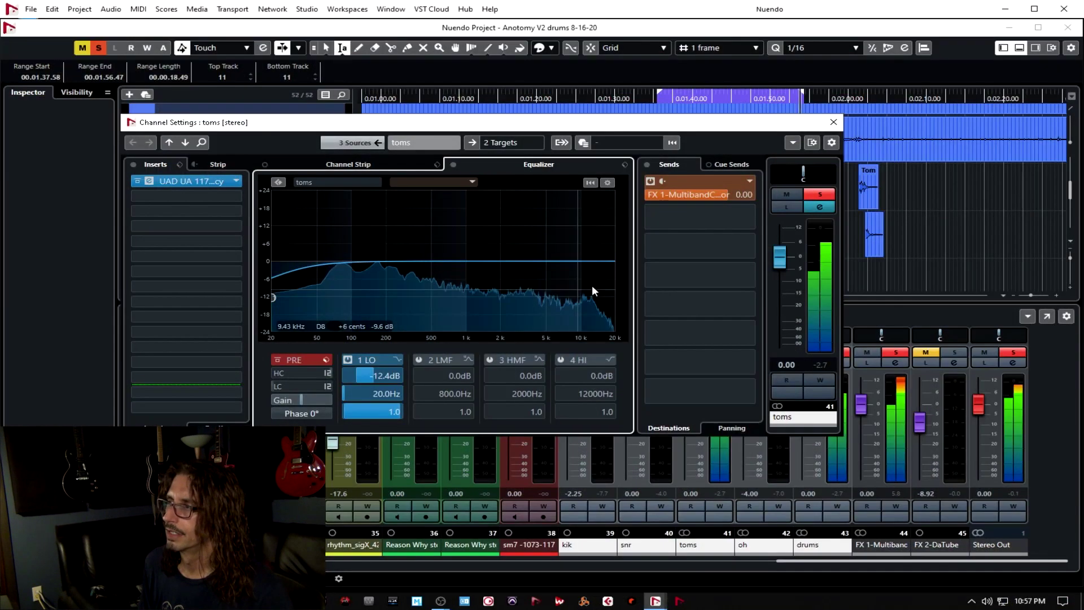
Step: Cut the toms' high EQ band to about -22 dB at 5915 Hz, then unsolo the channel and close its settings
click(603, 273)
drag(604, 275, 556, 324)
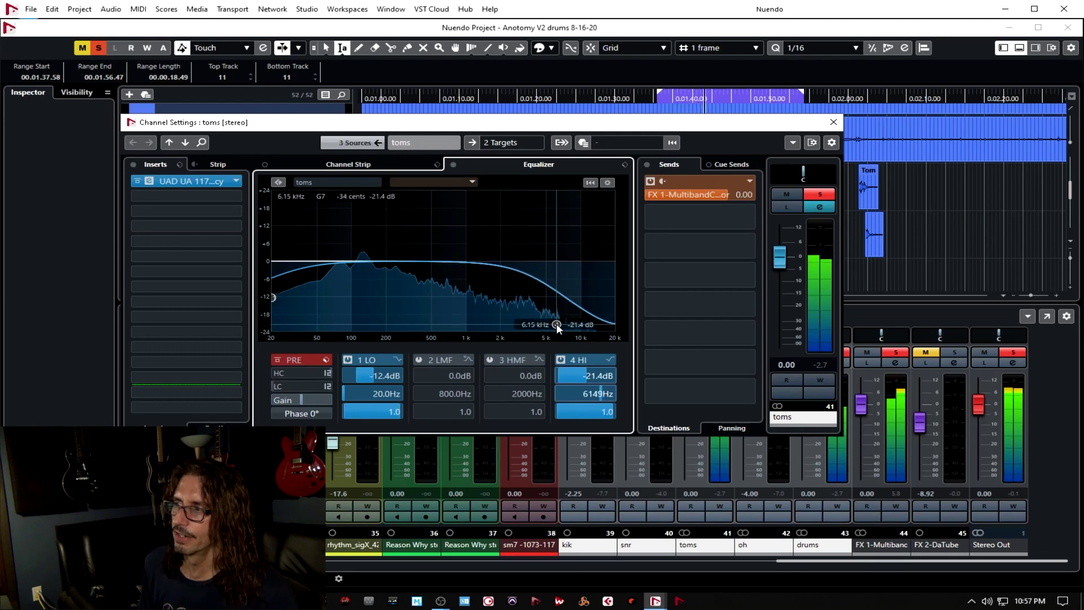
drag(557, 324, 557, 324)
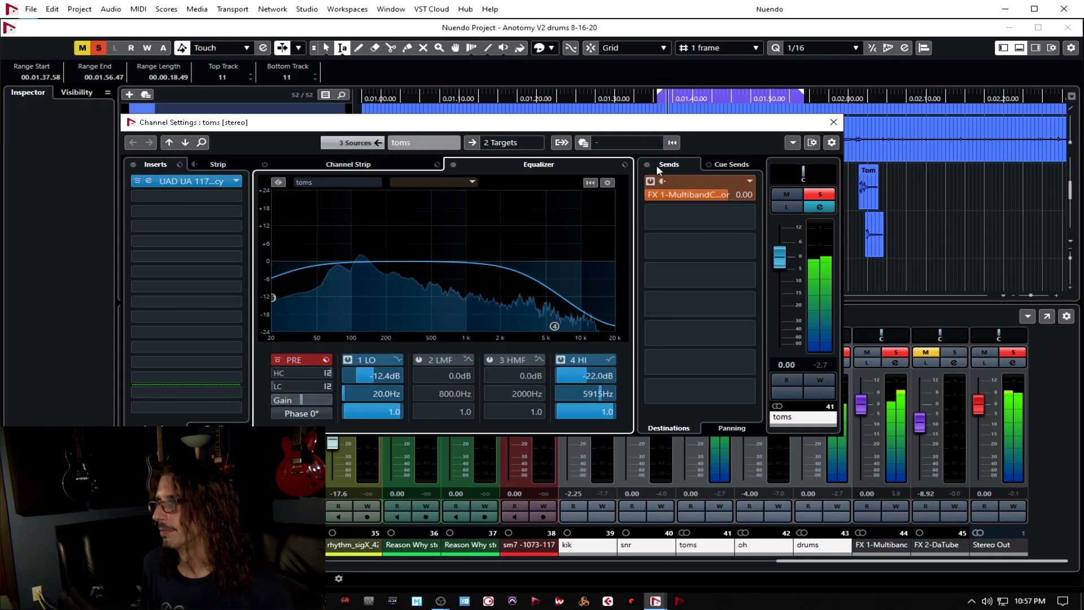
click(825, 195)
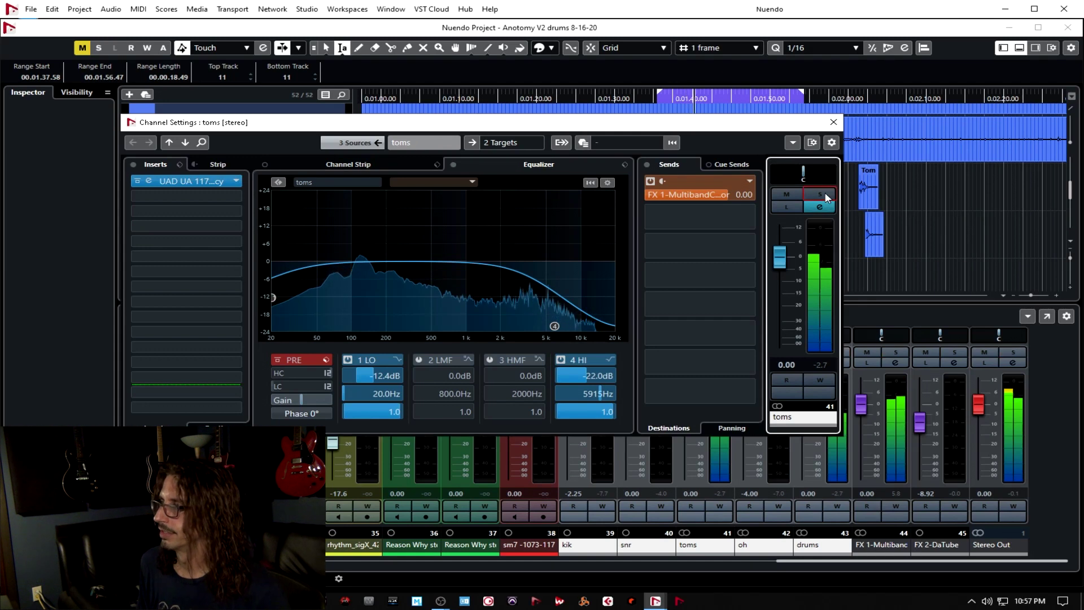
click(833, 122)
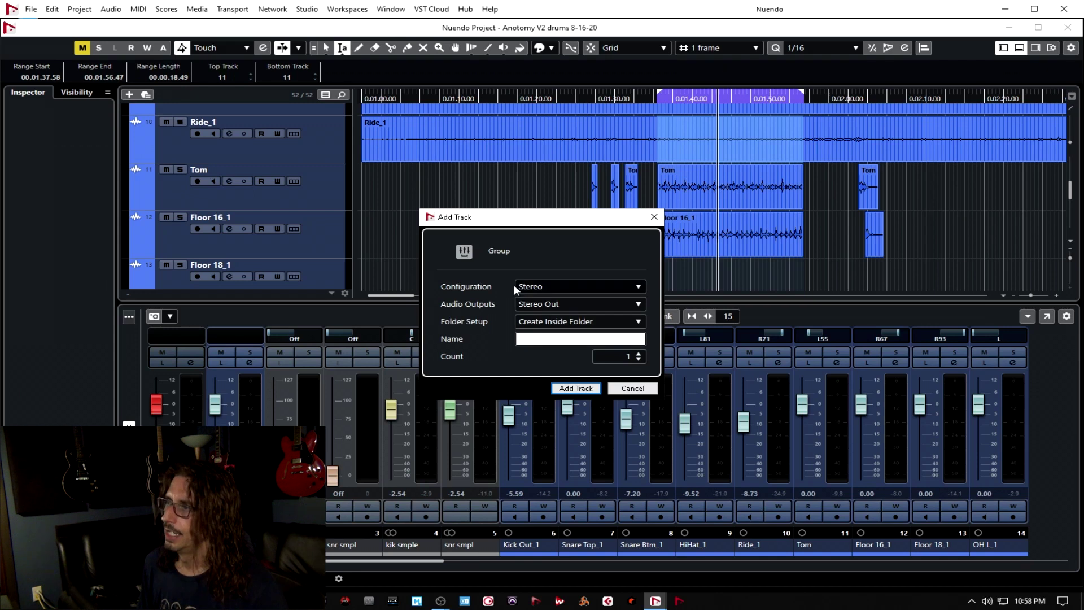
Step: Add a stereo group track named bass and route the outputs of both green Reason Why tracks to it
click(533, 305)
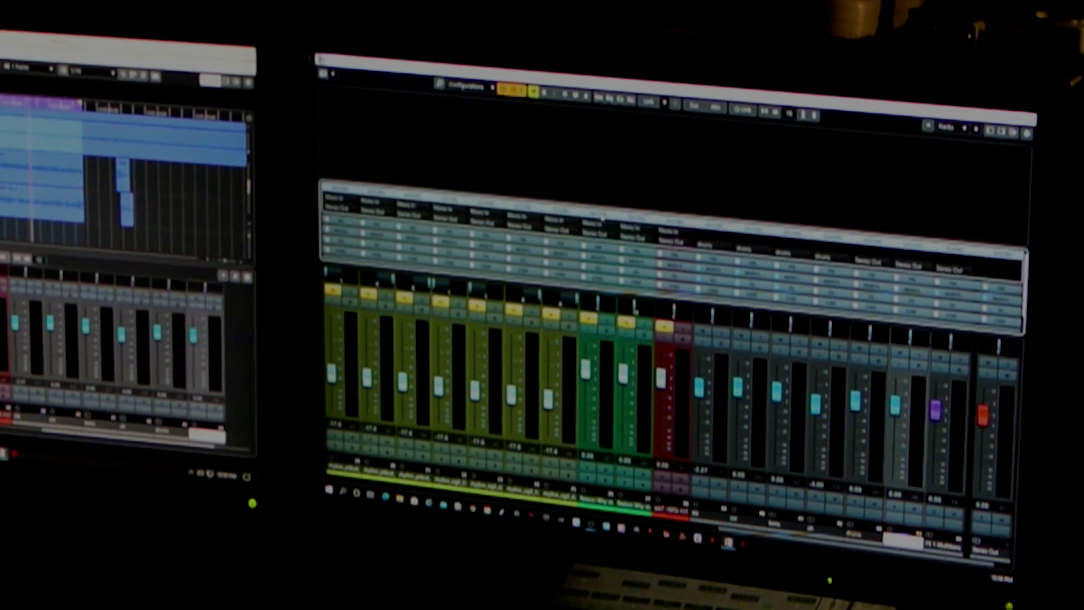
click(598, 234)
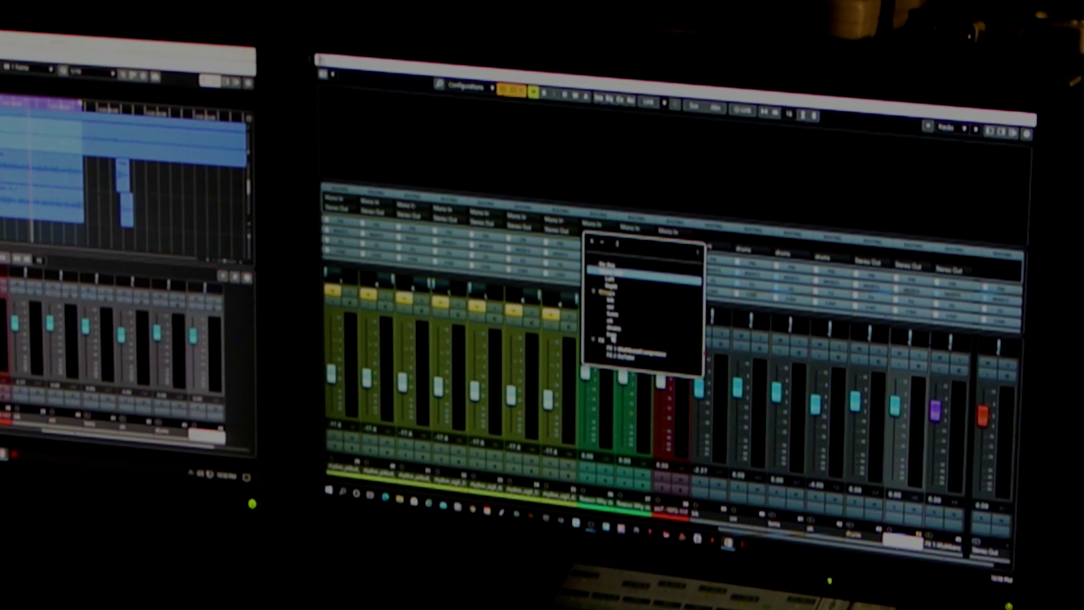
click(613, 334)
click(633, 240)
click(654, 343)
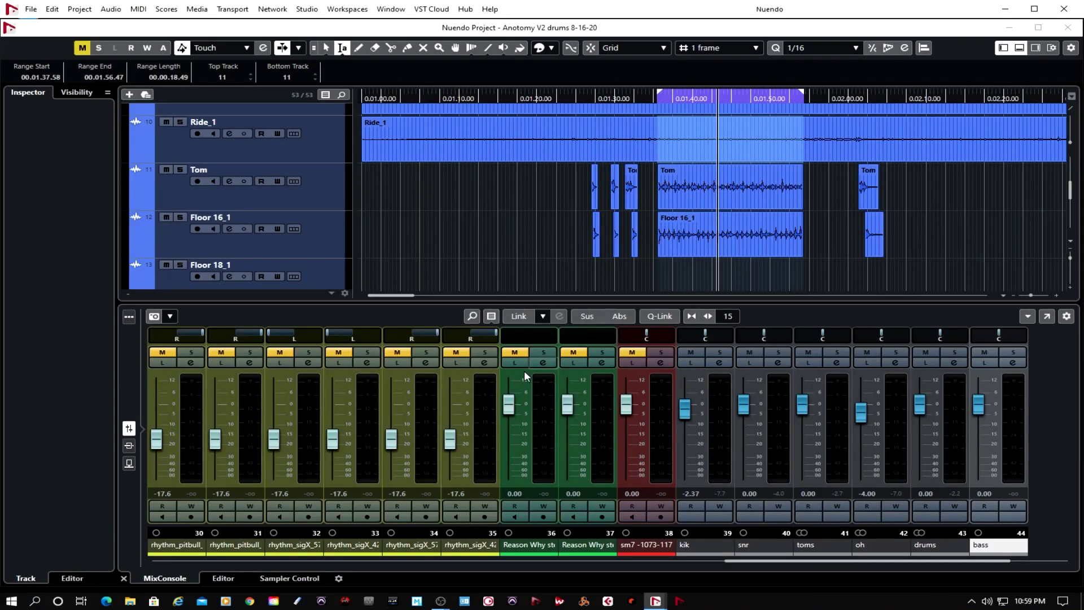
Step: Unmute the two green Reason Why tracks and start playback
click(514, 351)
key(space)
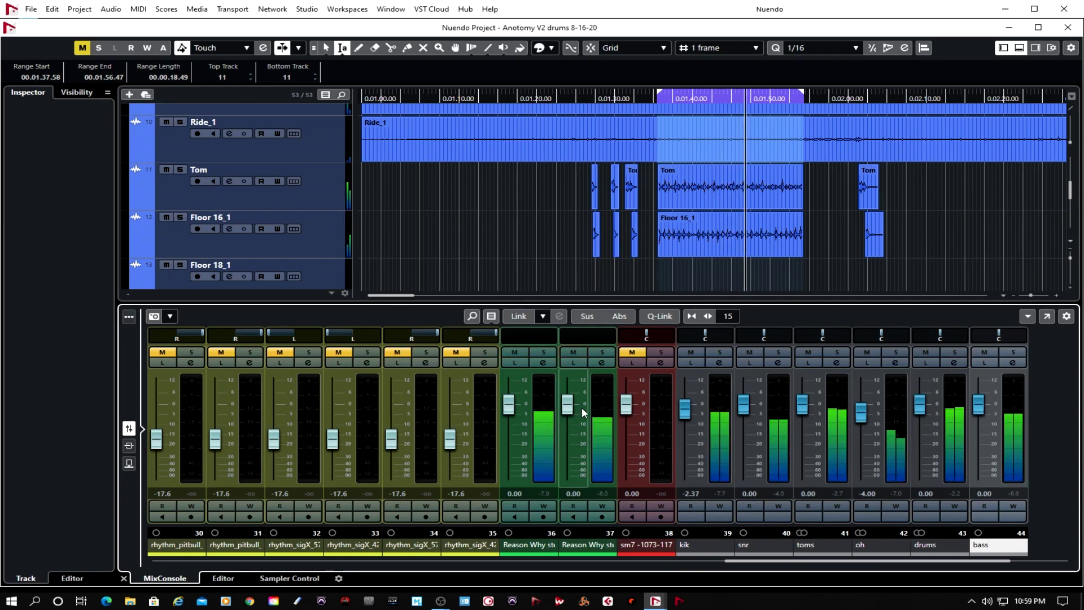
Step: Solo the two green Reason Why tracks in turn to compare them, then mute the one on channel 37
click(542, 352)
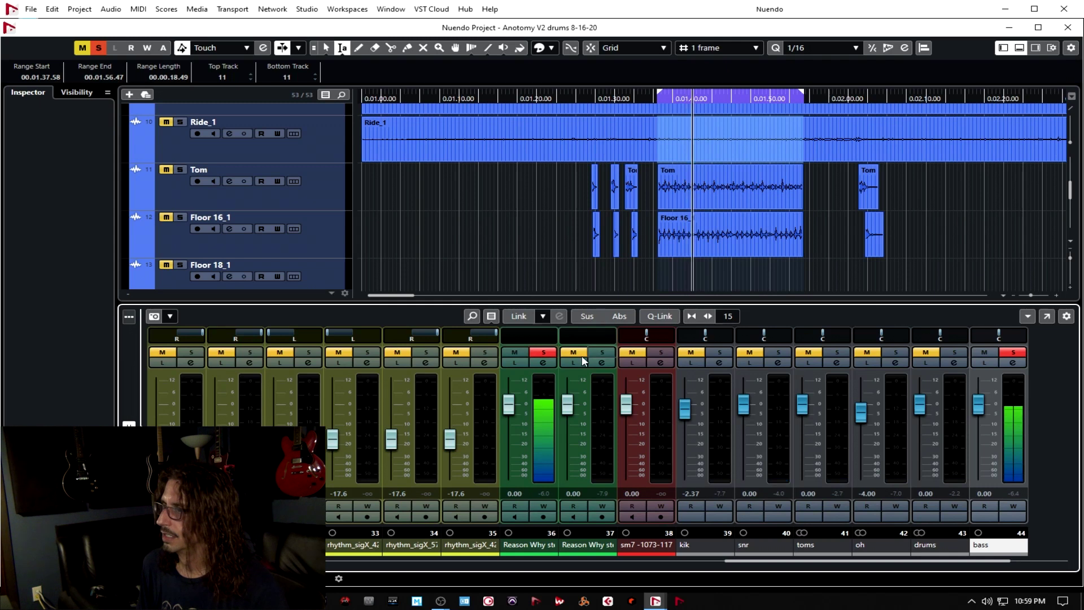
click(602, 352)
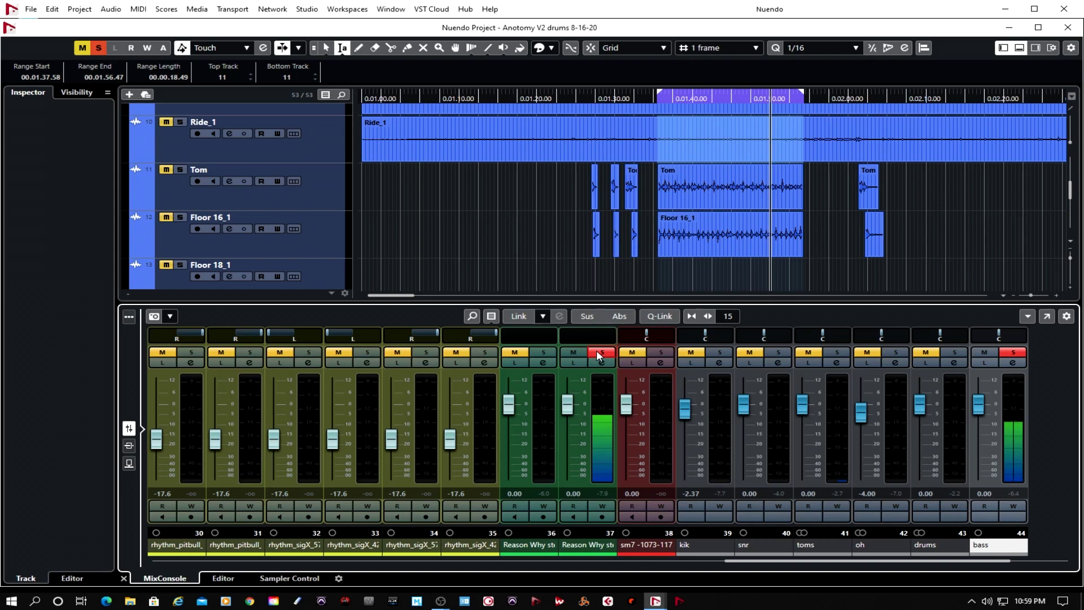
click(596, 351)
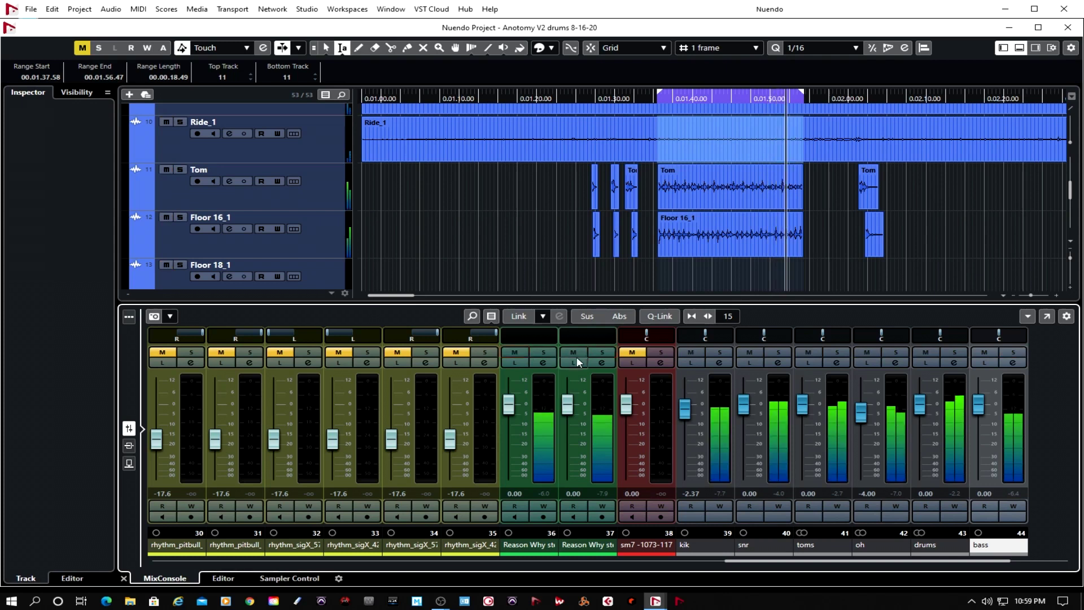
click(574, 352)
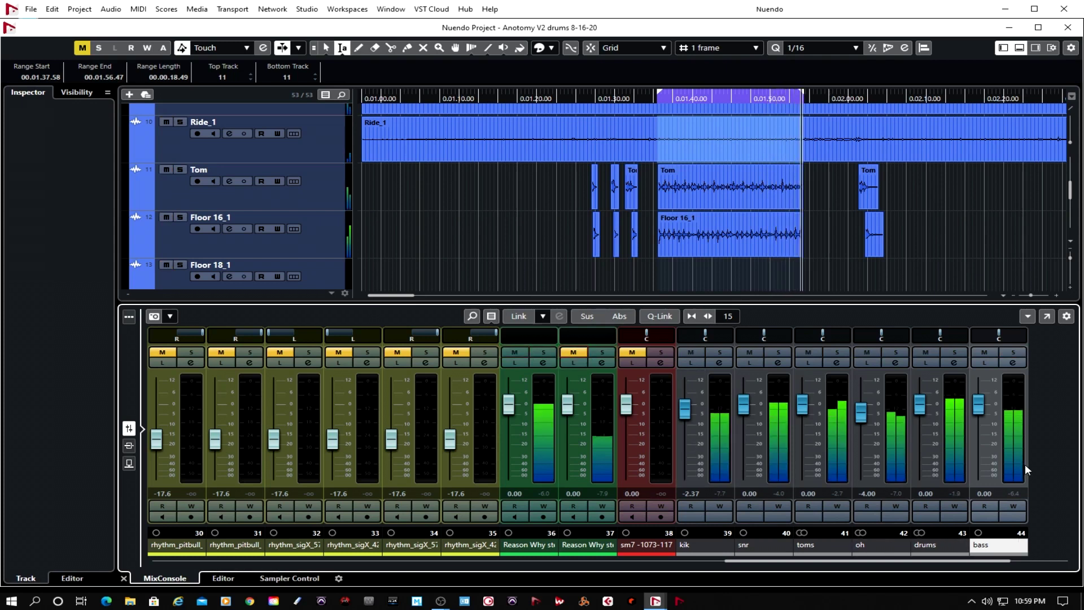
Step: In the bass channel settings, cut the low EQ band to about -11 dB at 20 Hz and insert AmpliTube 4 in the first slot
click(1012, 363)
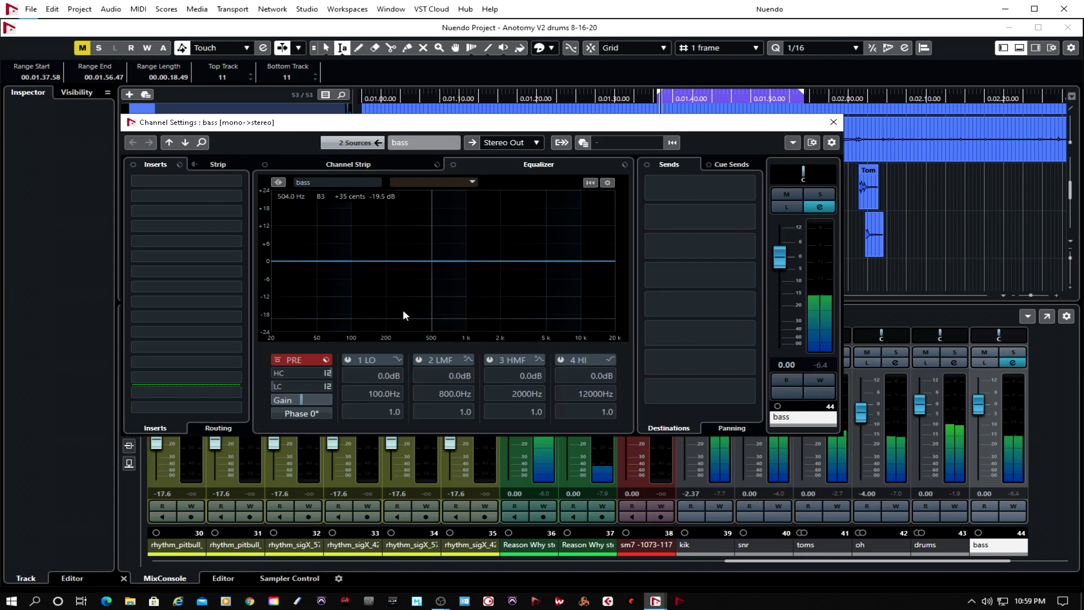
drag(278, 267, 258, 287)
click(186, 180)
text(amp)
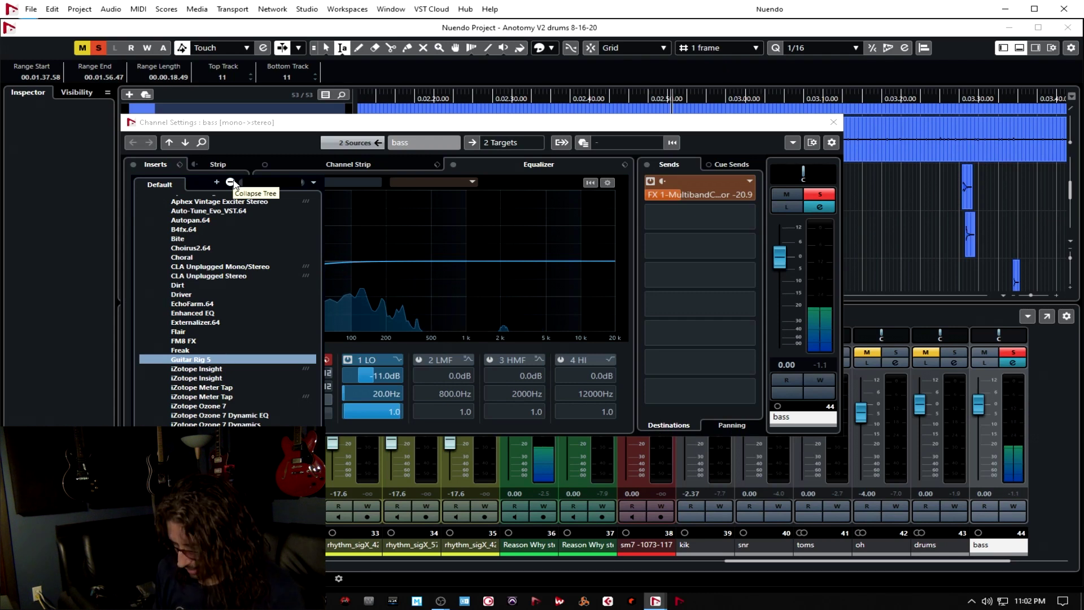
text(am)
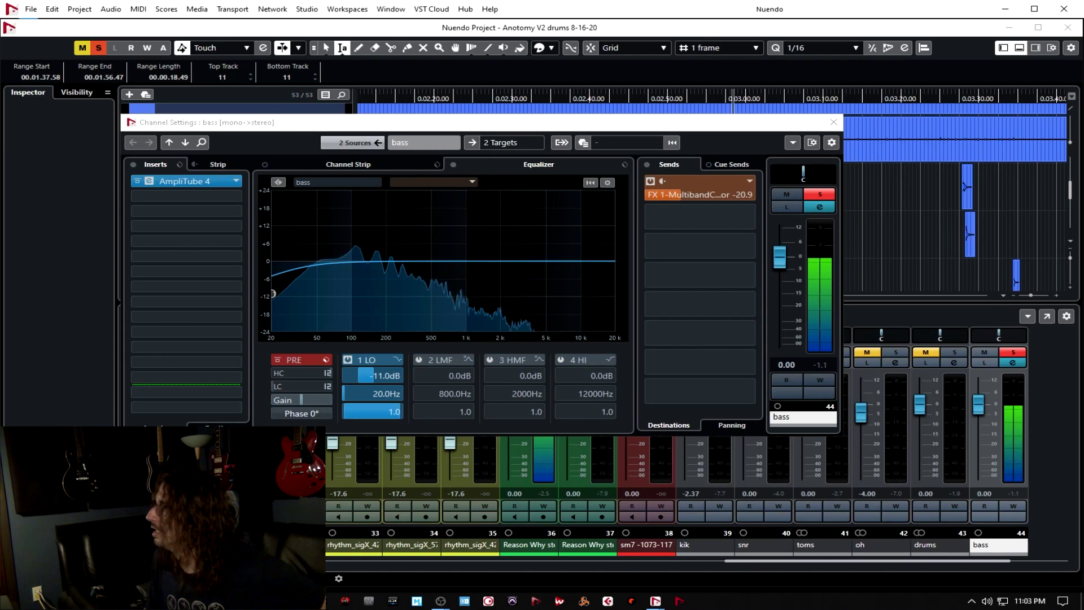
Step: Load the Start Me Up preset in the bass channel's CLA Bass plug-in and lower its Distortion fader
drag(1083, 97, 568, 85)
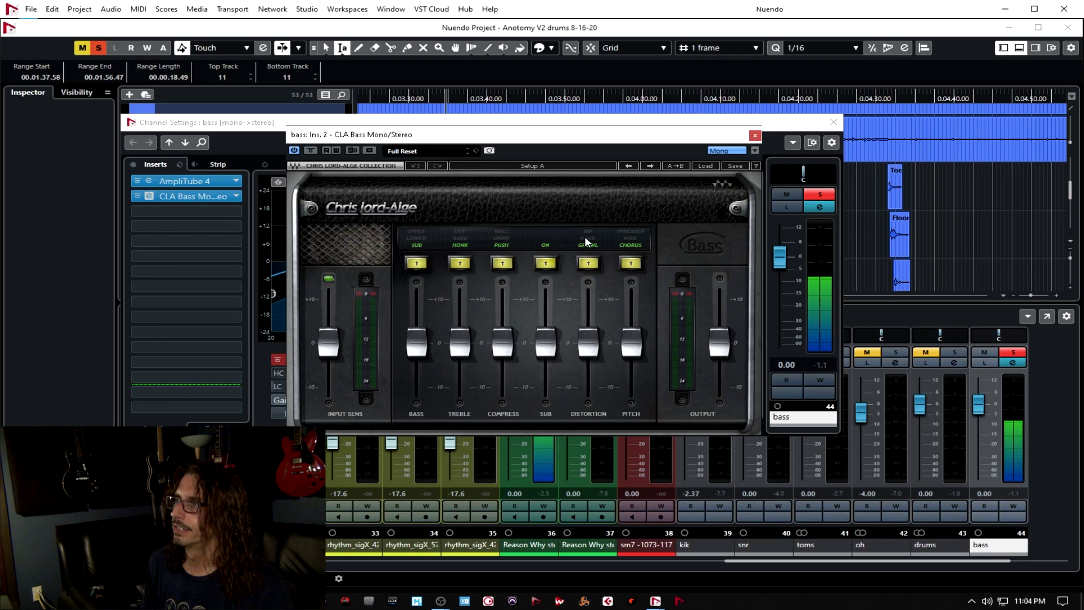
click(700, 166)
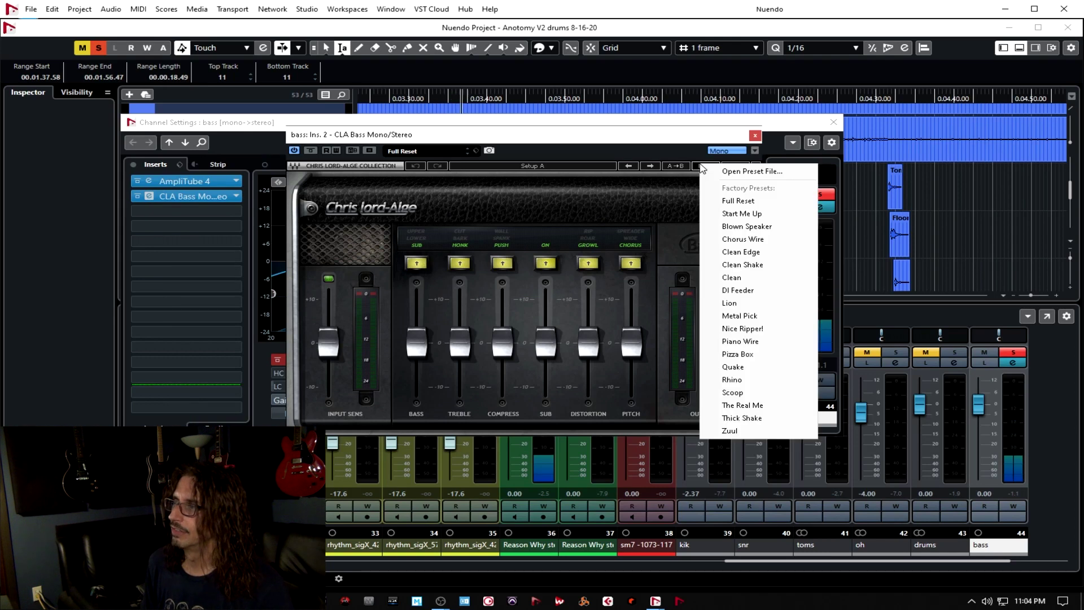
click(739, 214)
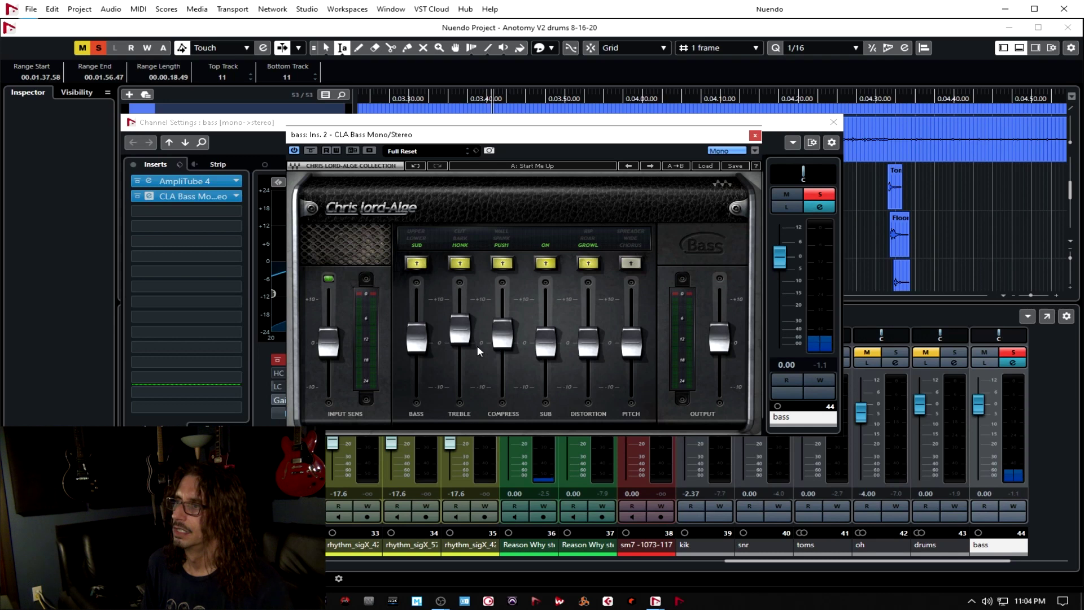
drag(460, 330, 460, 329)
click(420, 345)
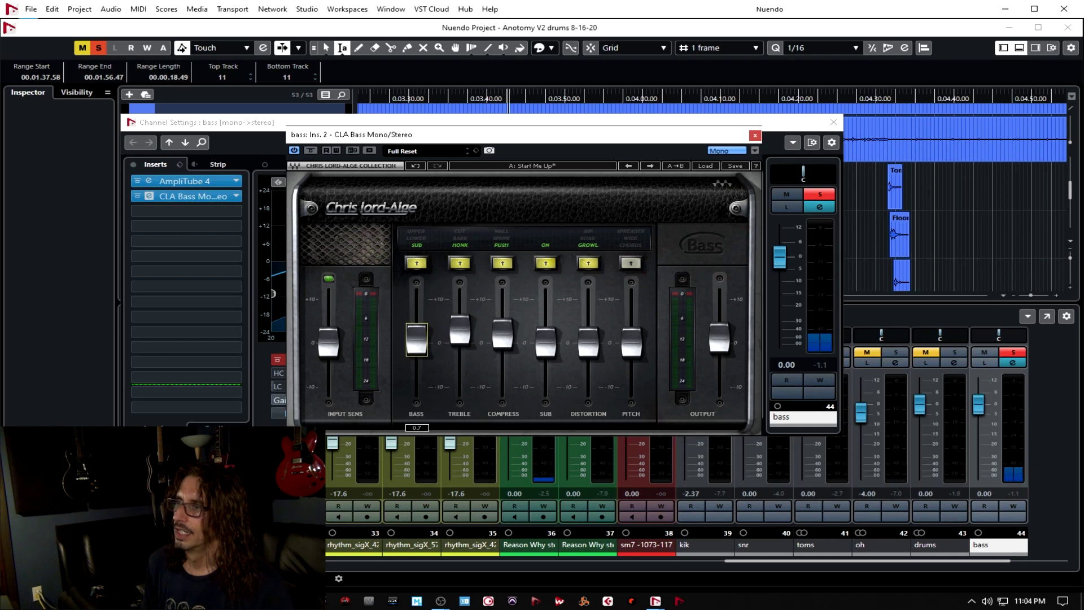
mouse_move(588, 342)
mouse_down()
mouse_move(588, 371)
mouse_move(588, 320)
mouse_move(588, 359)
mouse_up()
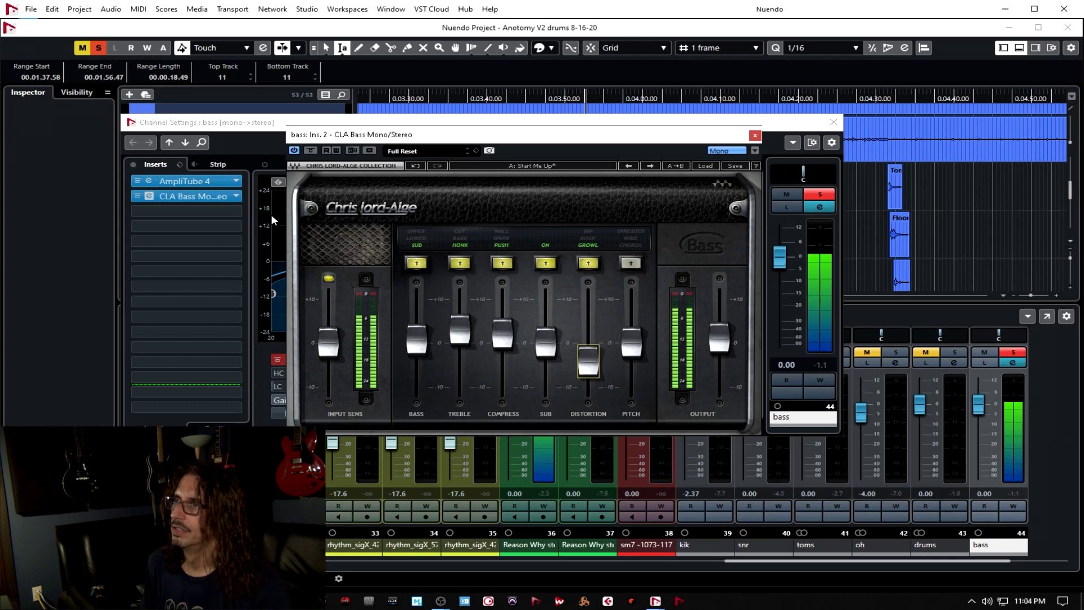
Step: Activate side-chaining on the bass channel's Compressor and add a source channel as its side-chain input
click(272, 126)
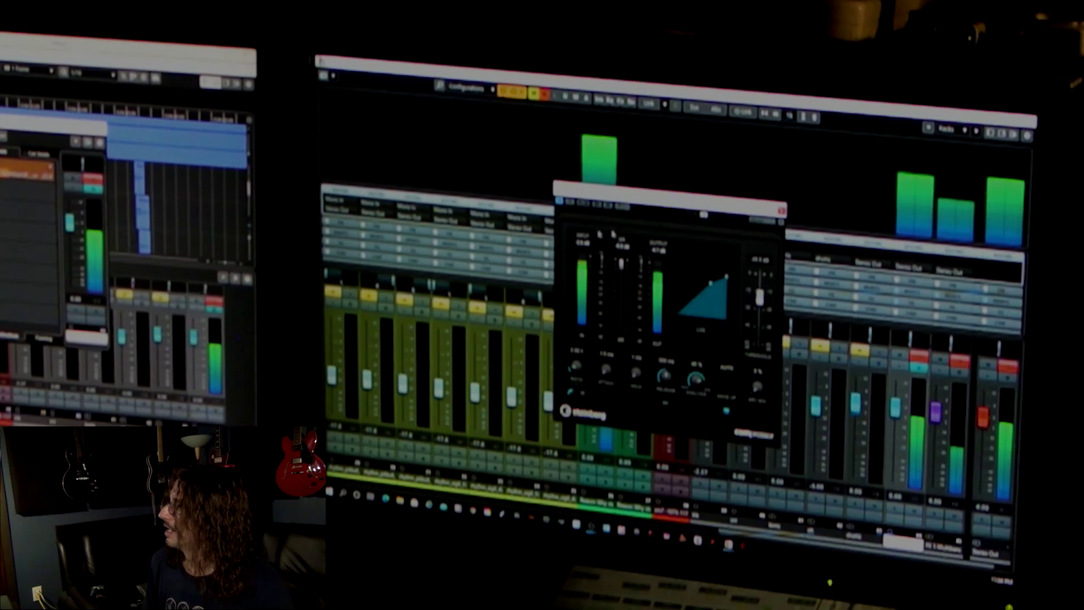
click(620, 207)
click(627, 209)
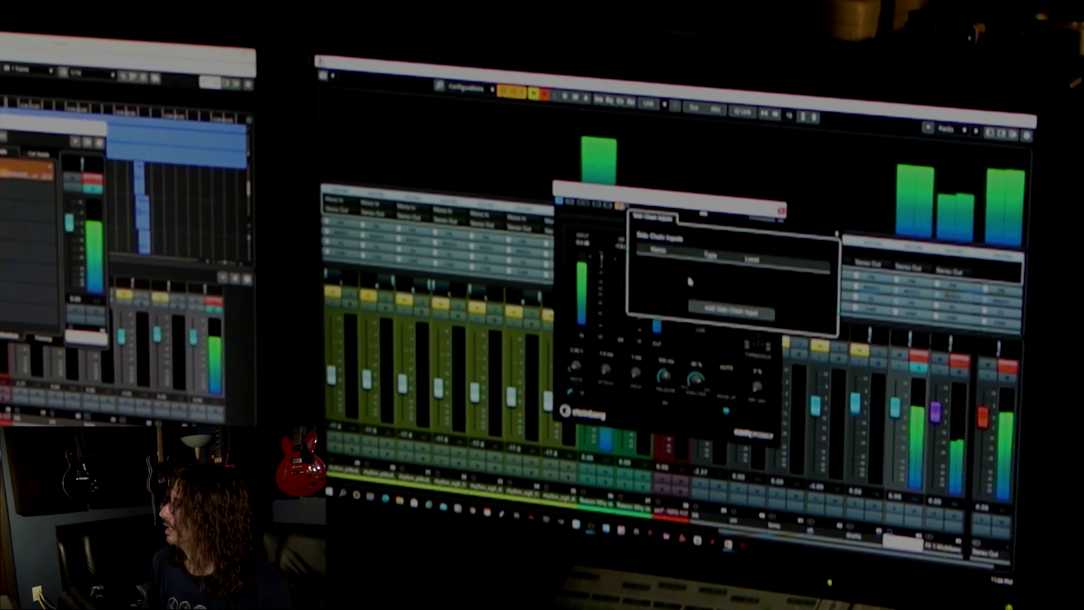
click(712, 310)
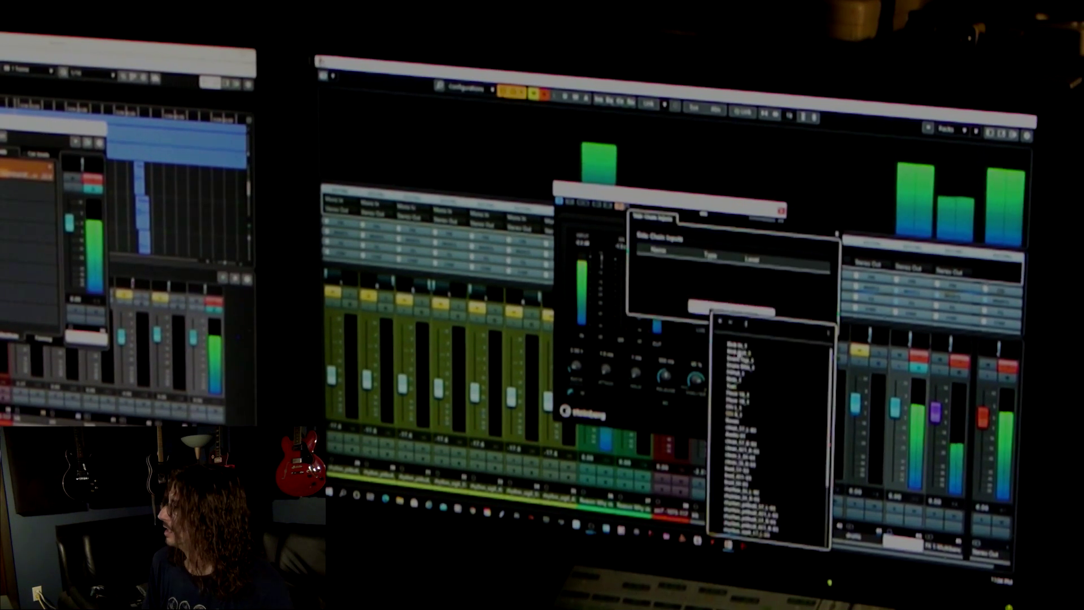
scroll(737, 469, down, 5)
click(738, 486)
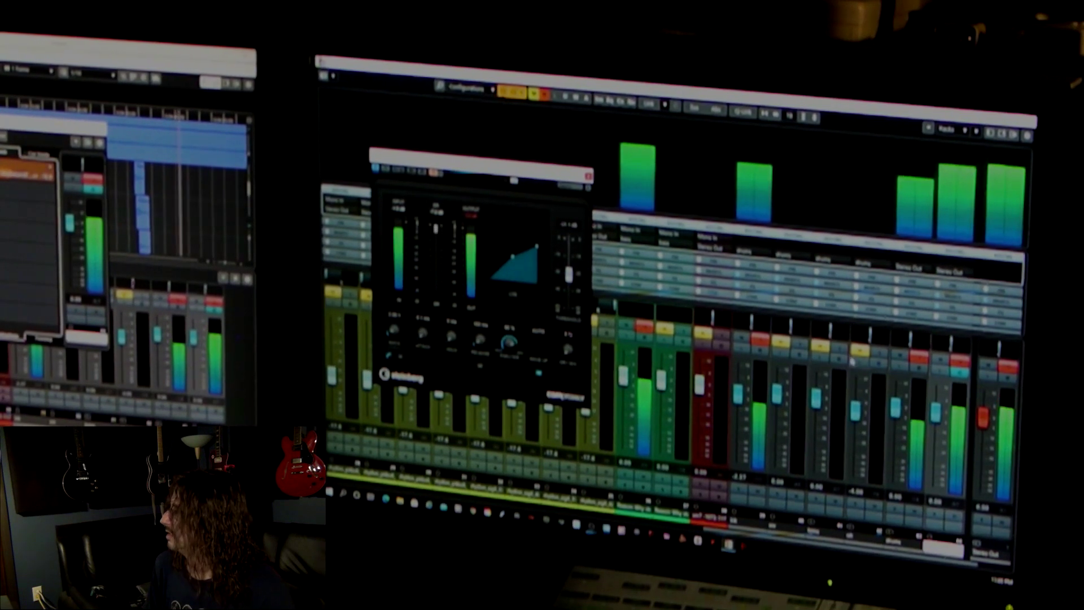
Step: Solo the oh, toms and snr channels alongside the kick and bass, and close the Compressor and bass channel settings
click(879, 354)
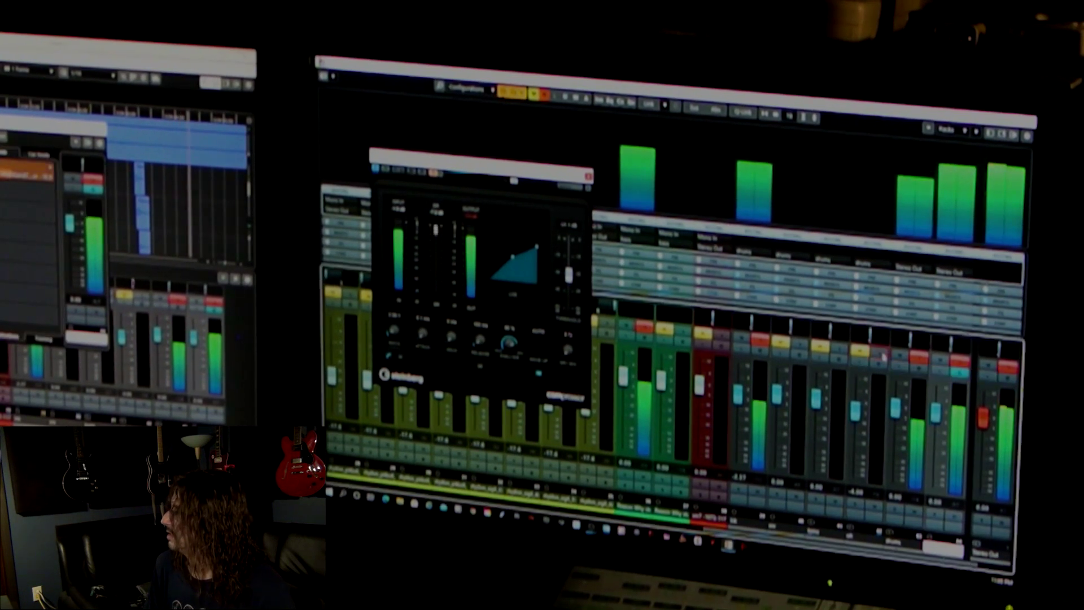
click(838, 349)
click(799, 345)
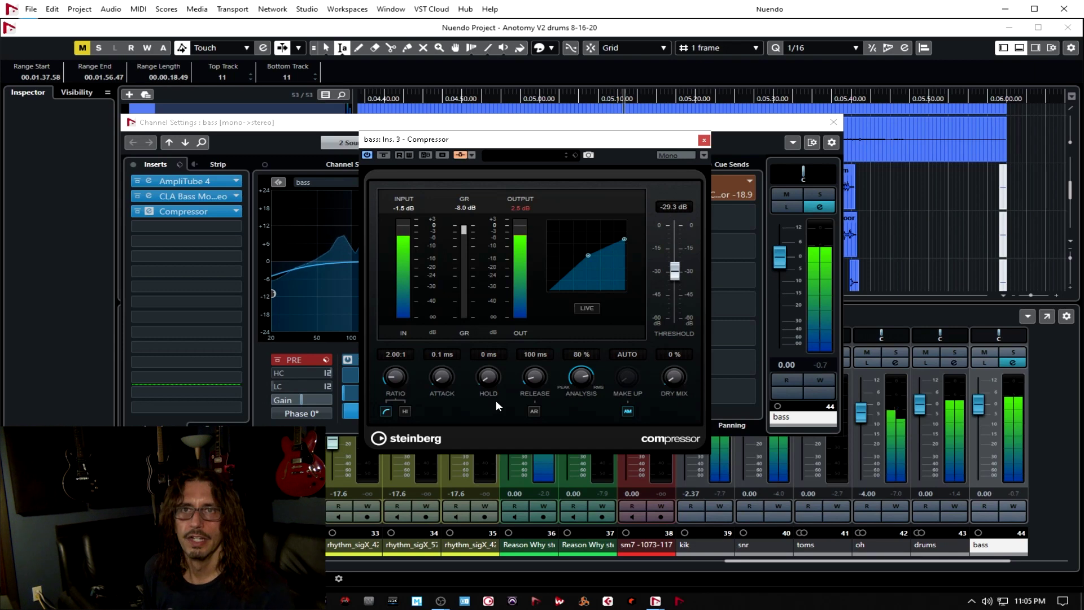
click(703, 140)
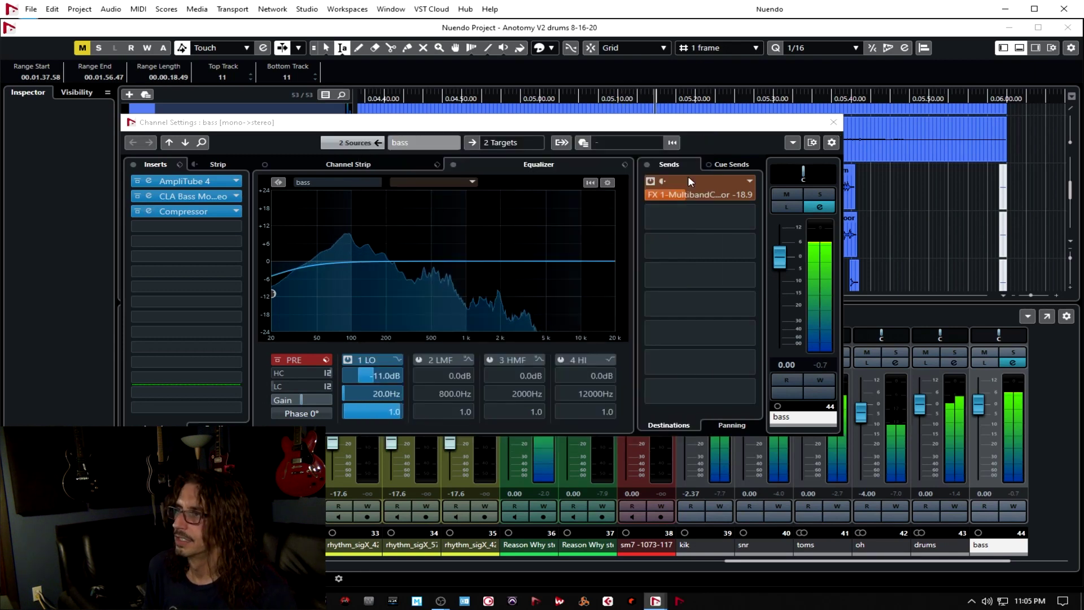
click(833, 122)
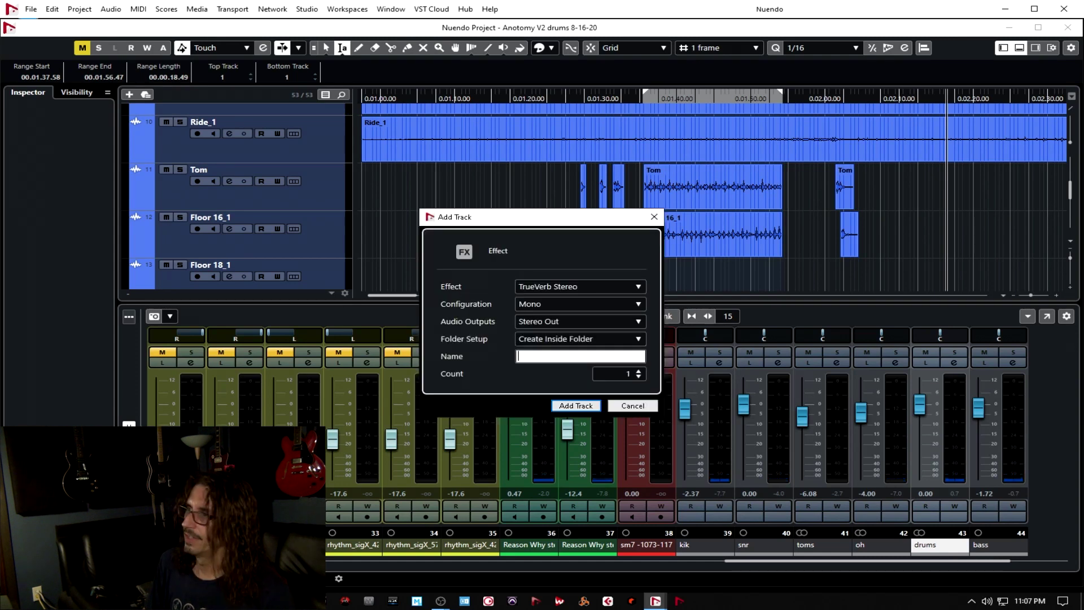
Step: Add an effect track with UAD EMT 140 in stereo configuration, routed to Stereo Out
click(575, 304)
click(574, 328)
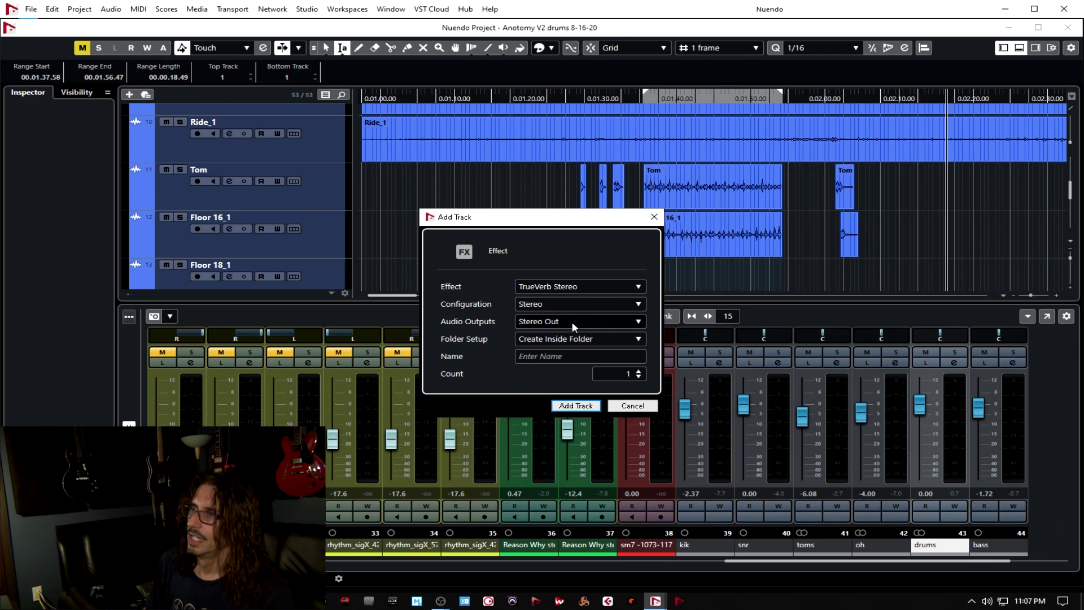
click(570, 287)
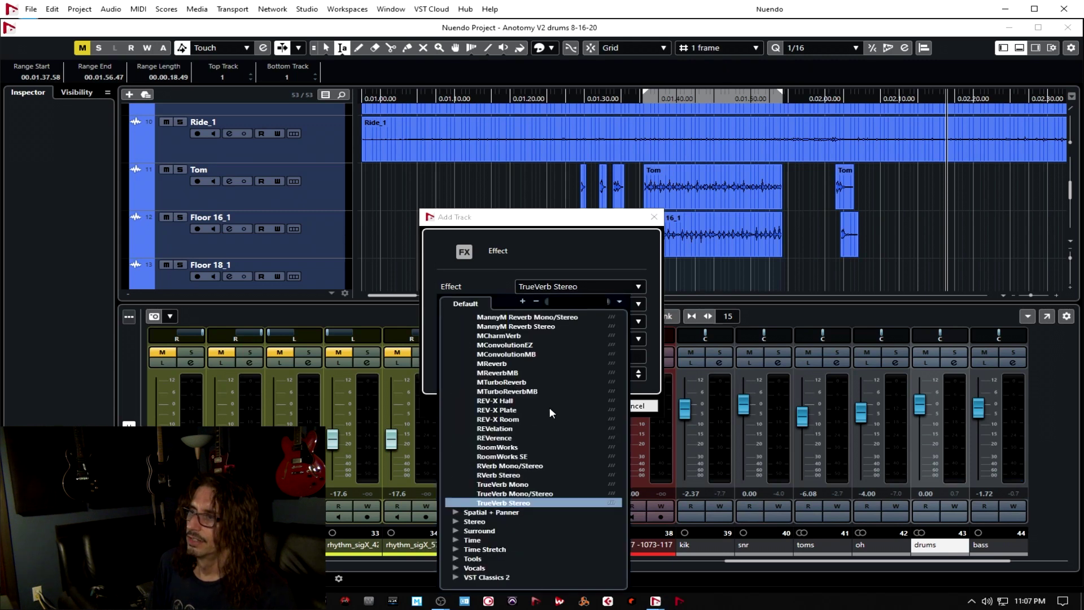
scroll(541, 406, up, 3)
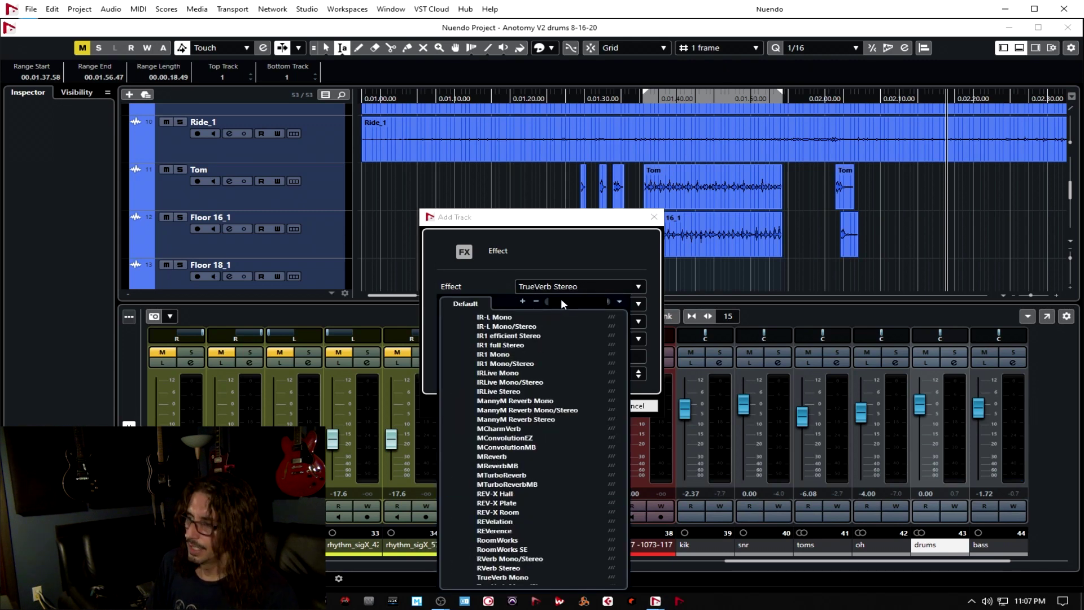
text(emt)
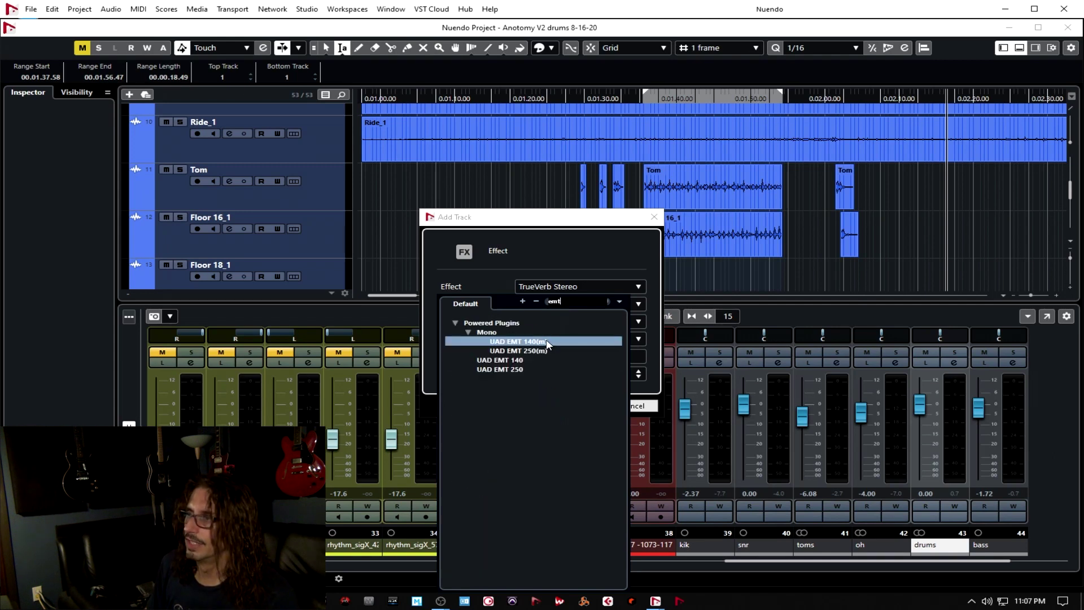
click(515, 362)
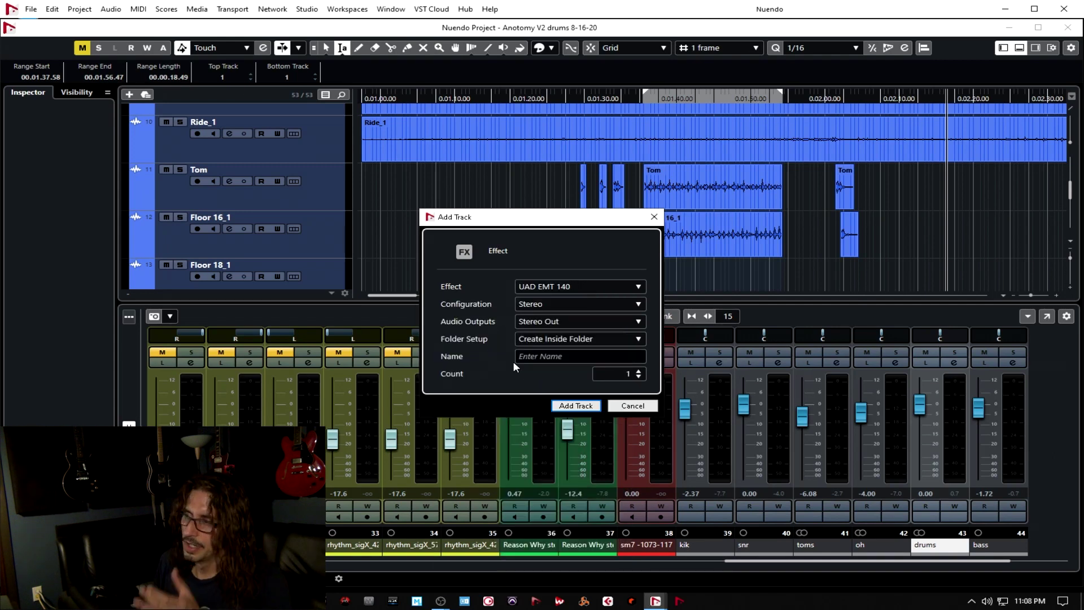
click(579, 406)
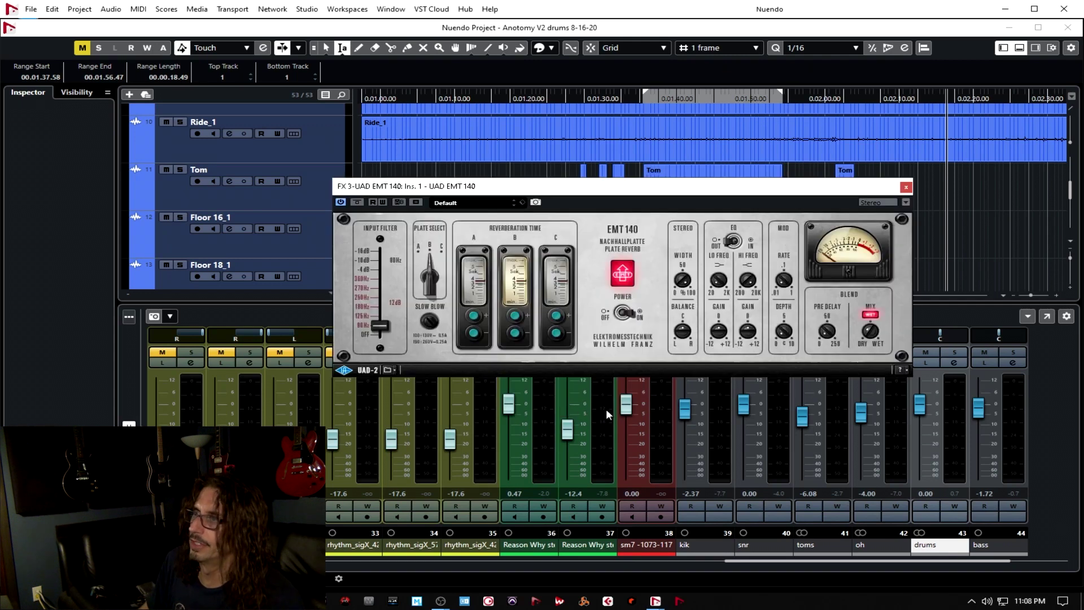
Step: Choose the Stereo Enhancement preset for the UAD EMT 140 plate reverb
click(475, 202)
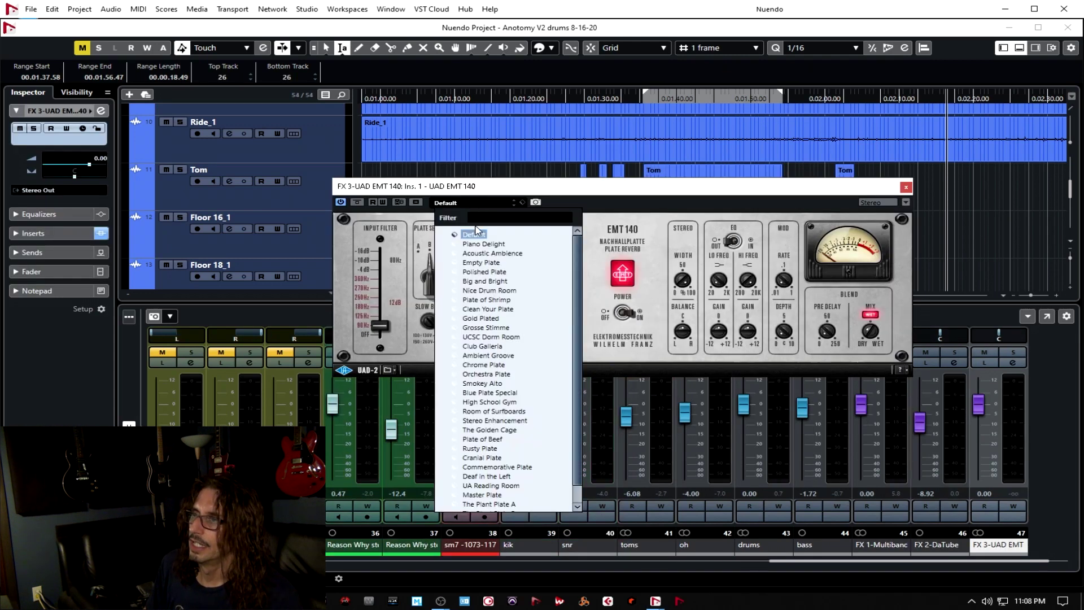
scroll(490, 272, down, 1)
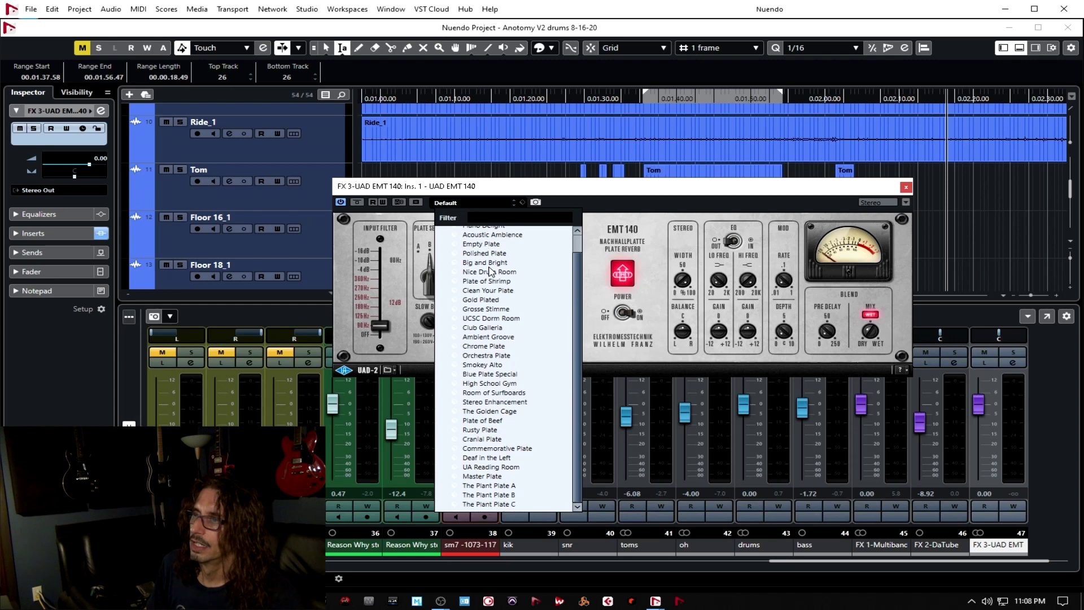
click(510, 403)
click(539, 211)
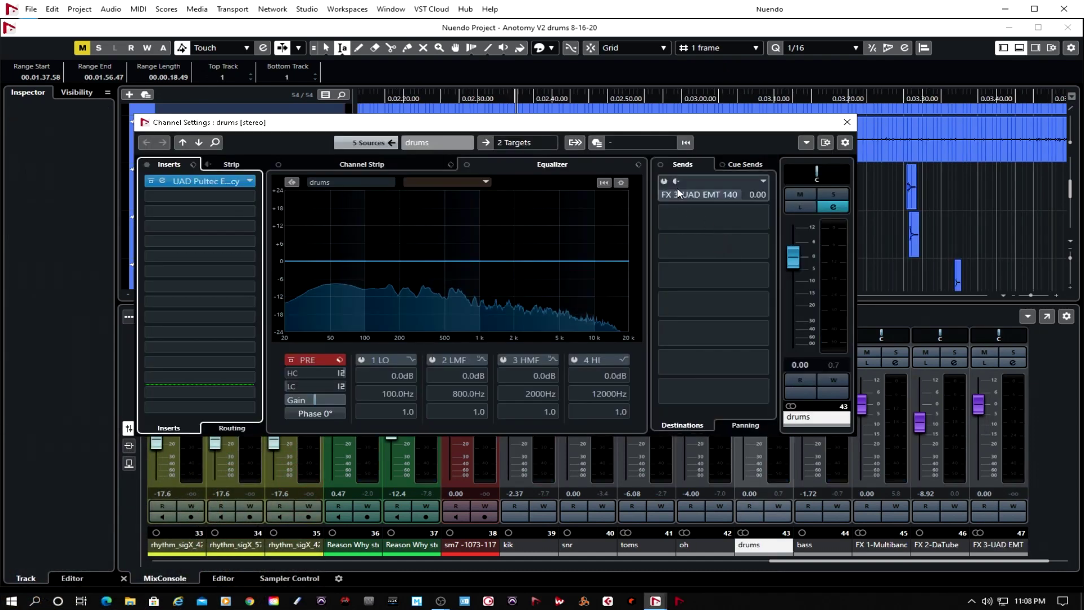
Step: Activate the drums channel's send to FX 3-UAD EMT 140 at -13.9 dB and lower the FX 1-Multiband channel to -4.55 dB
click(664, 181)
mouse_move(713, 193)
mouse_down()
mouse_move(658, 195)
mouse_move(699, 195)
mouse_up()
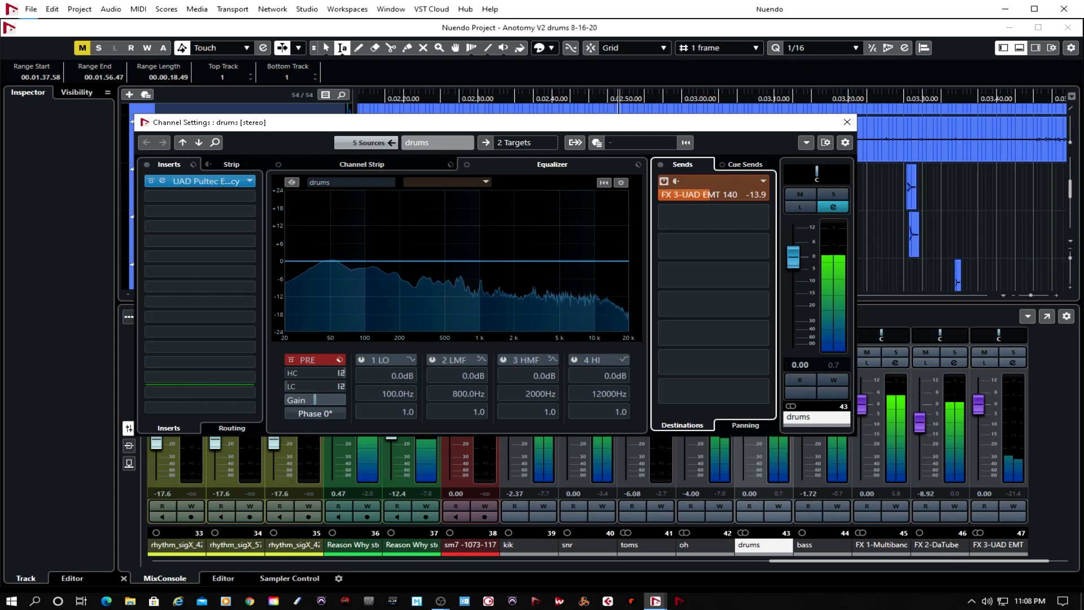
drag(862, 405, 861, 413)
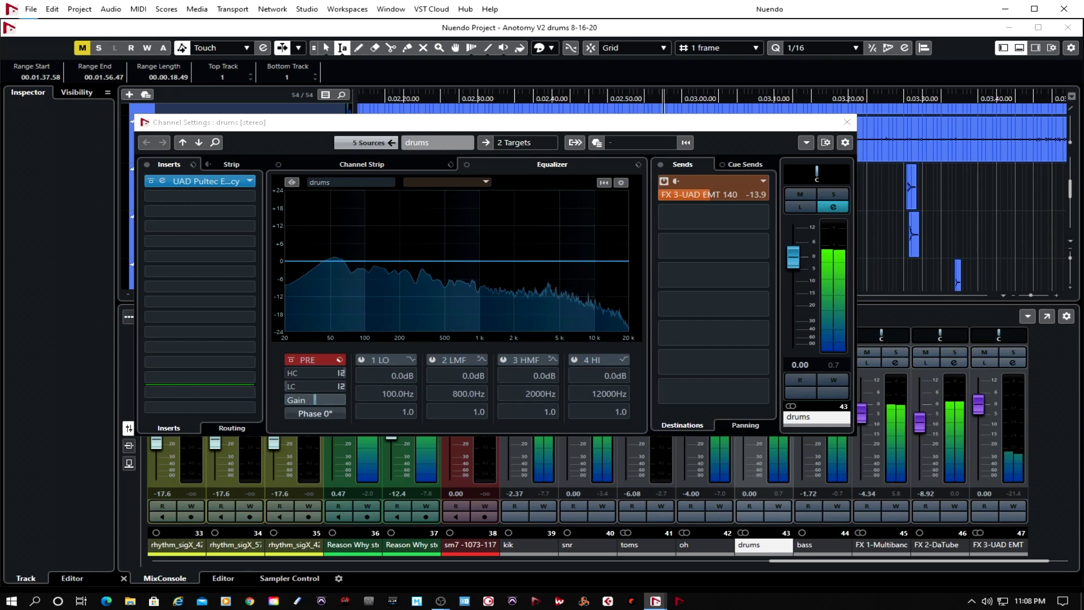
drag(862, 412, 862, 413)
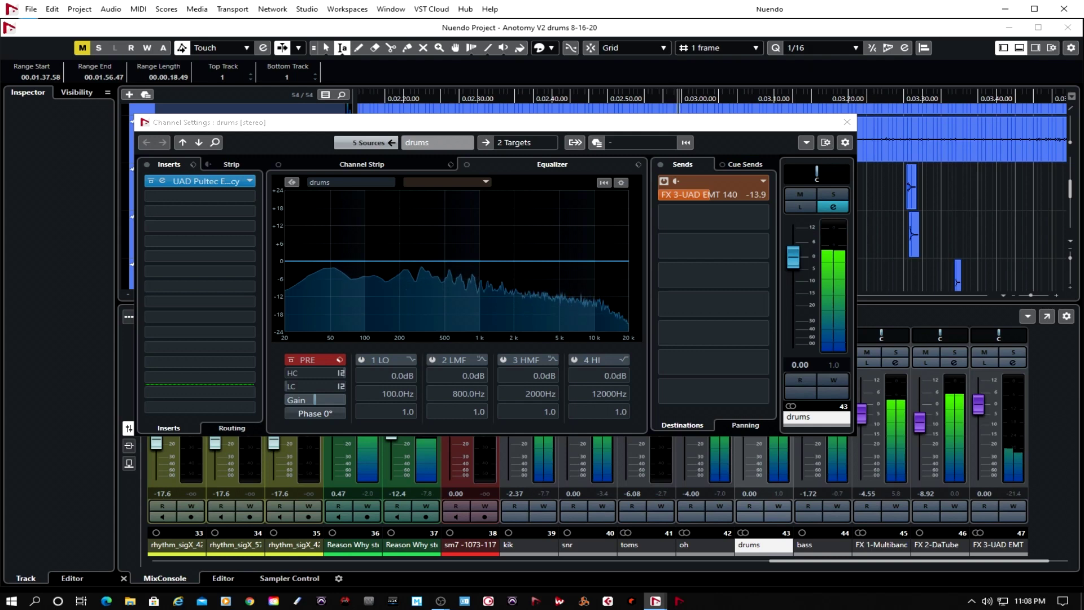